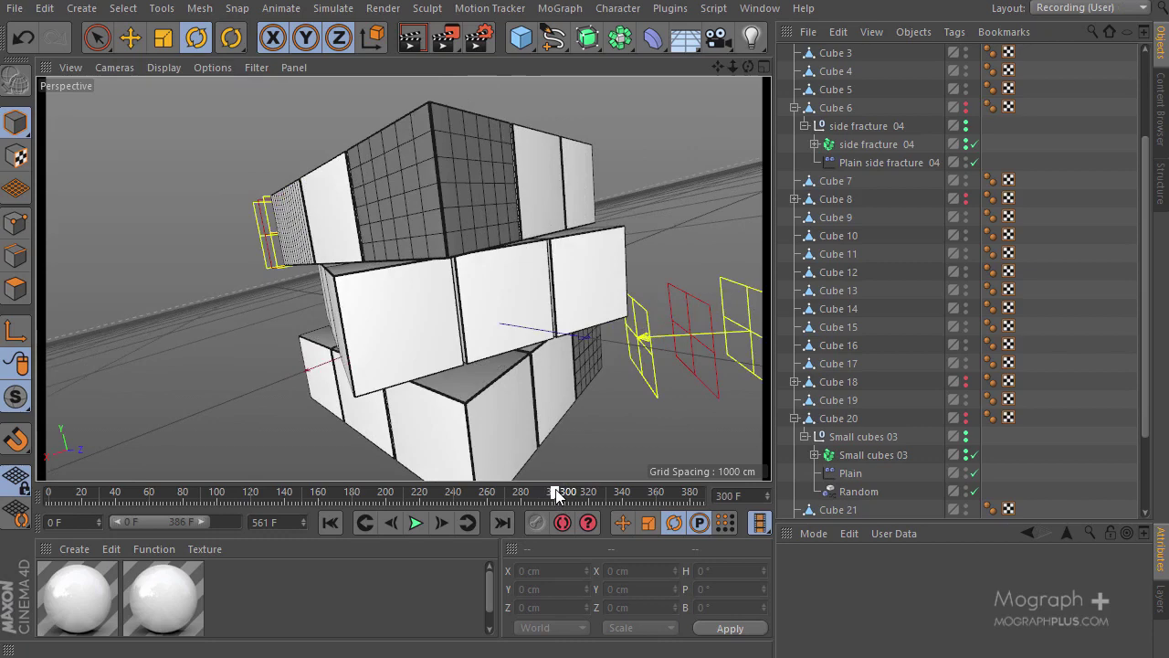
Step: Record a position and rotation keyframe for the Master 01 null at frame 310, with position recording enabled
{"action": "mouse_move", "coordinate": [556, 494]}
{"action": "left_mouse_down"}
{"action": "mouse_move", "coordinate": [513, 492]}
{"action": "mouse_move", "coordinate": [574, 500]}
{"action": "left_mouse_up"}
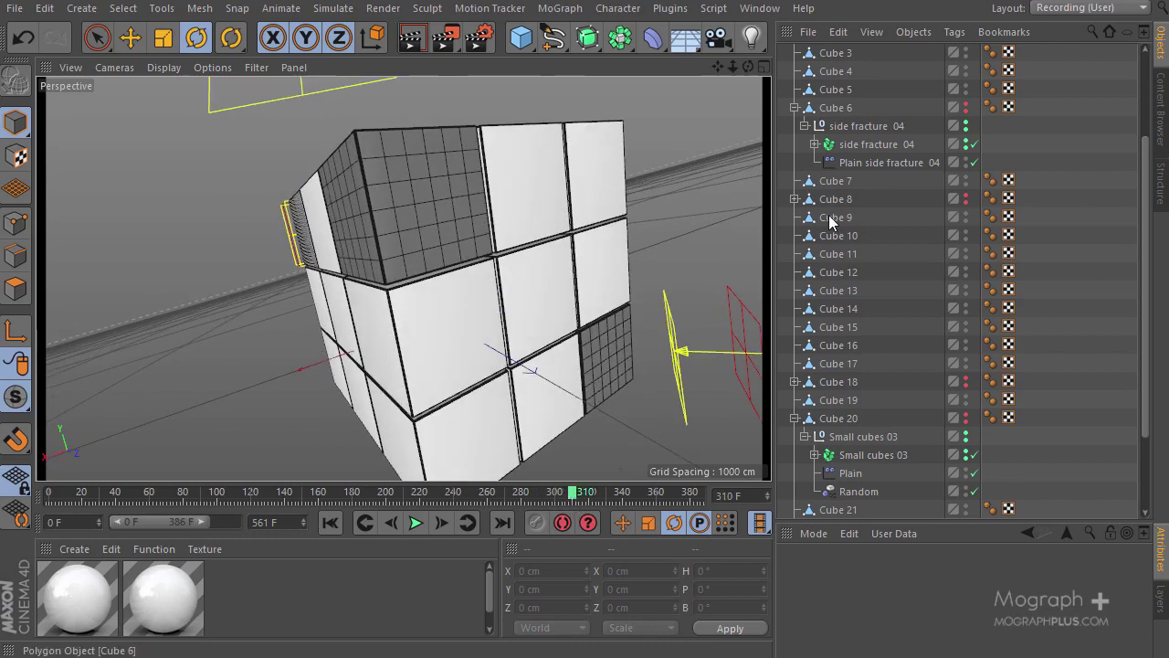
{"action": "scroll", "coordinate": [831, 222], "scroll_direction": "up", "scroll_amount": 3}
{"action": "left_click", "coordinate": [838, 108]}
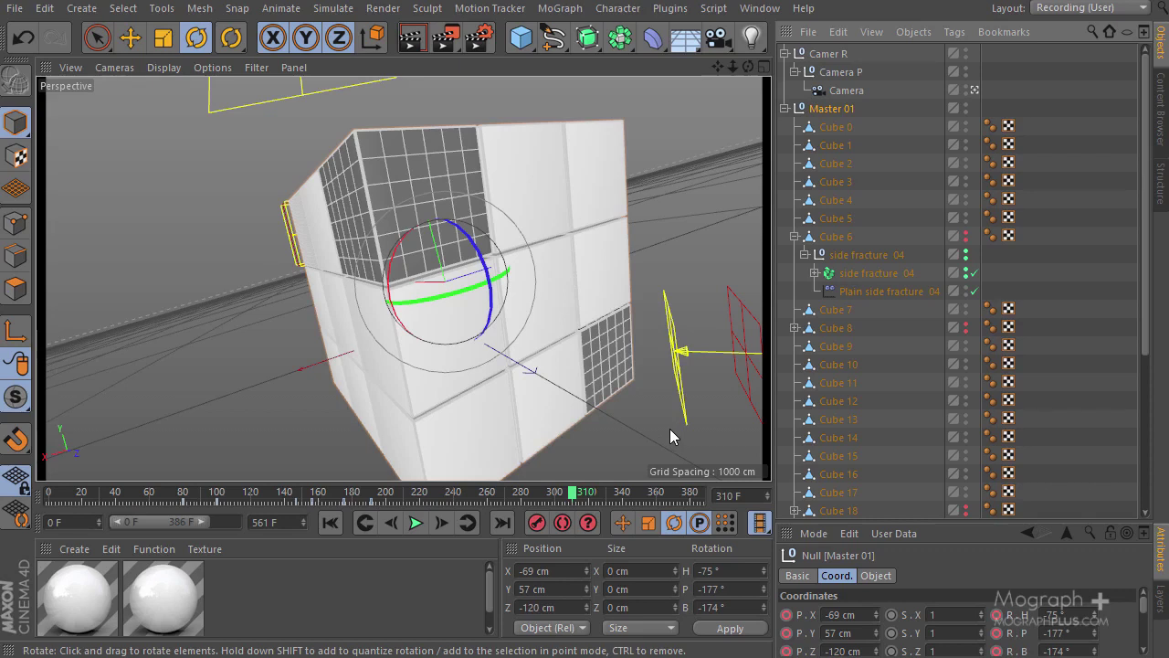
{"action": "left_click", "coordinate": [622, 522]}
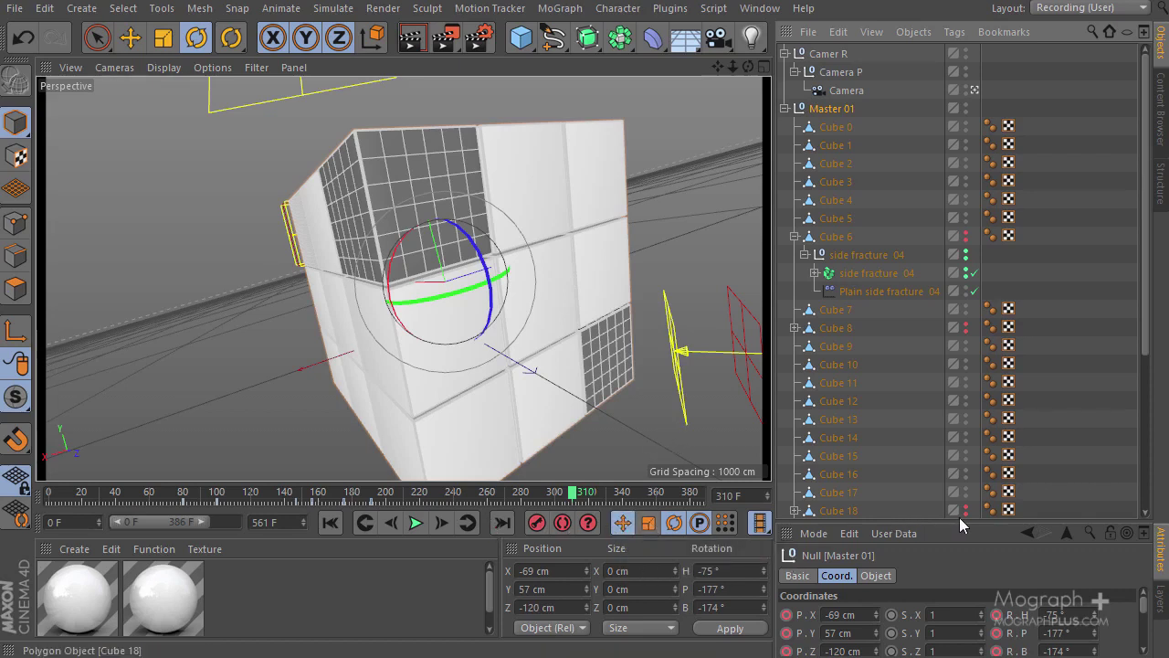
{"action": "left_click_drag", "start_coordinate": [962, 519], "coordinate": [962, 470]}
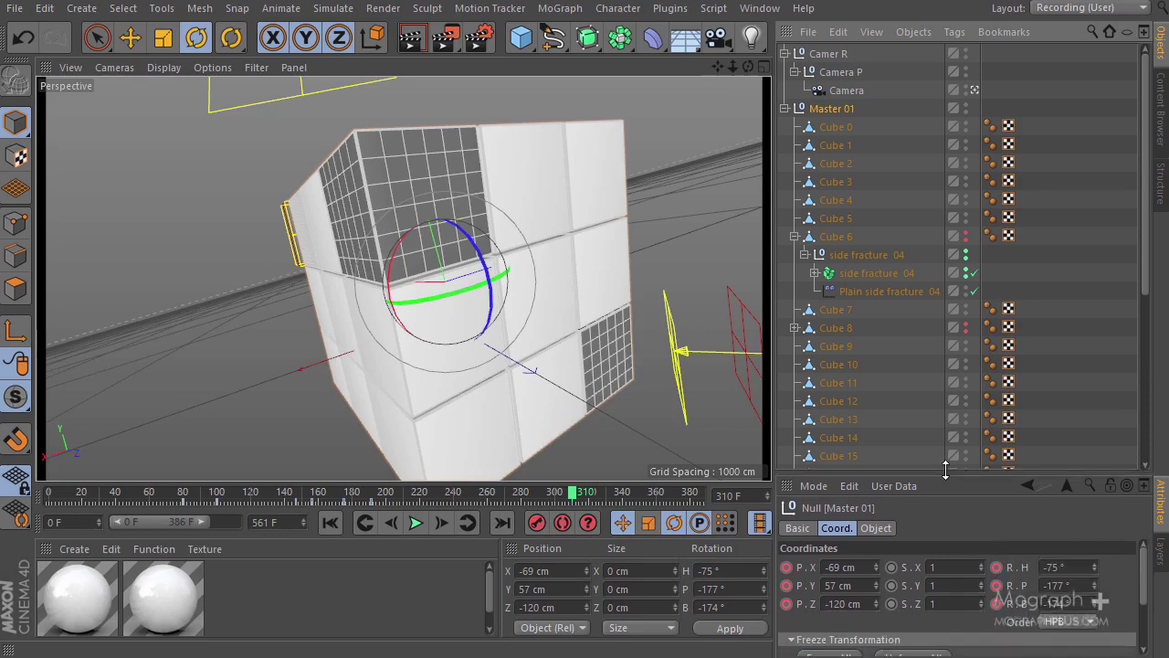
{"action": "left_click", "coordinate": [536, 522]}
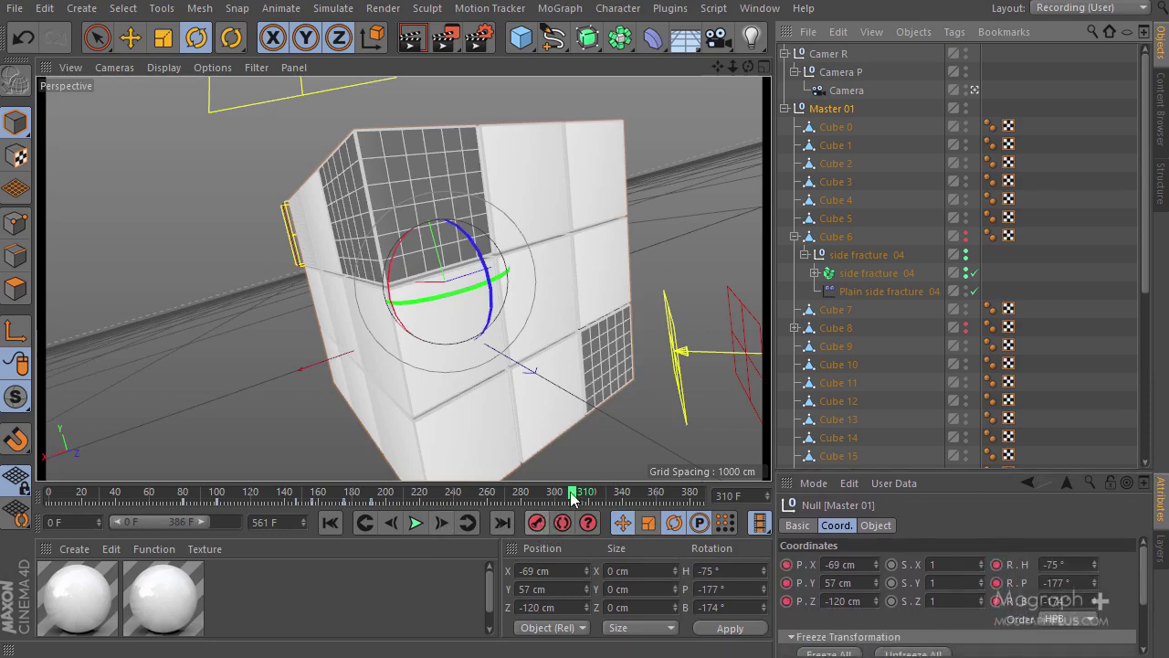
Step: At frame 340, set Master 01's rotation to H -176°, P -178° and B -102°
{"action": "left_click_drag", "start_coordinate": [571, 491], "coordinate": [625, 507]}
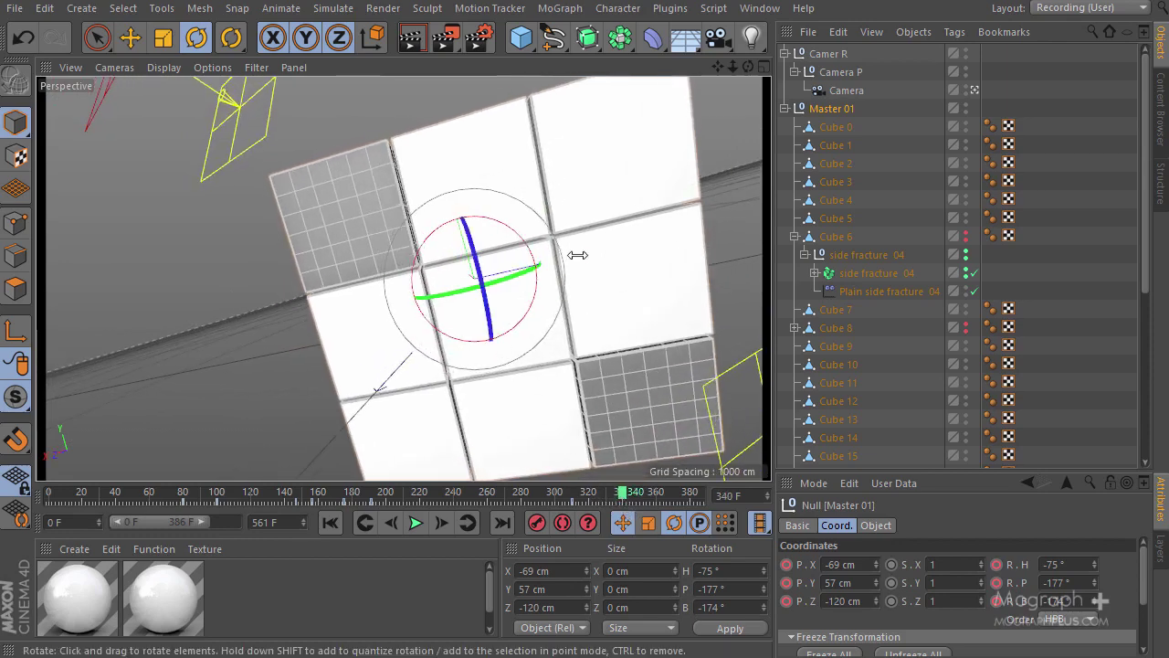
{"action": "left_click_drag", "start_coordinate": [984, 471], "coordinate": [996, 372]}
{"action": "left_click_drag", "start_coordinate": [1093, 460], "coordinate": [1093, 465]}
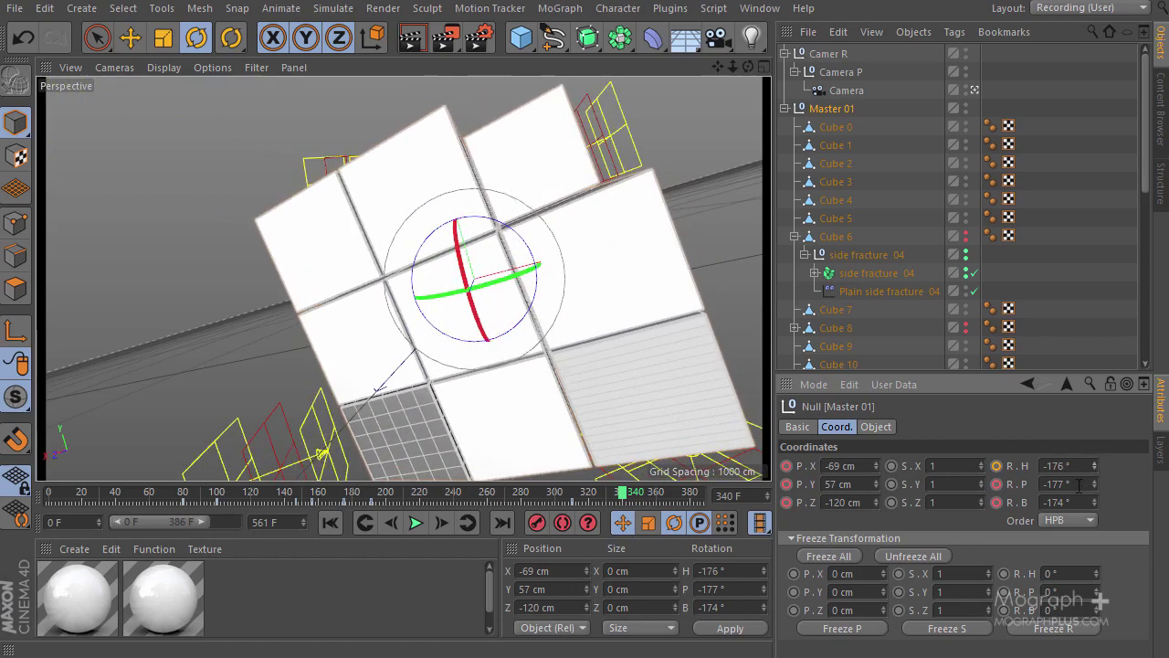
{"action": "left_click", "coordinate": [1090, 488]}
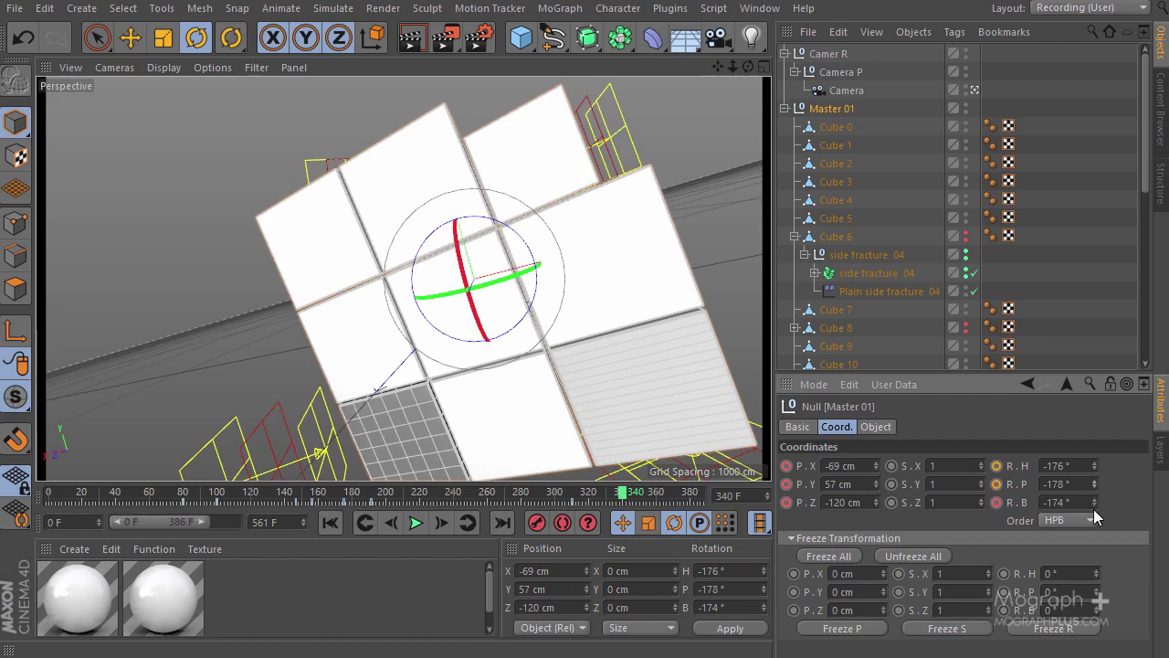
{"action": "left_click_drag", "start_coordinate": [1093, 503], "coordinate": [1093, 503]}
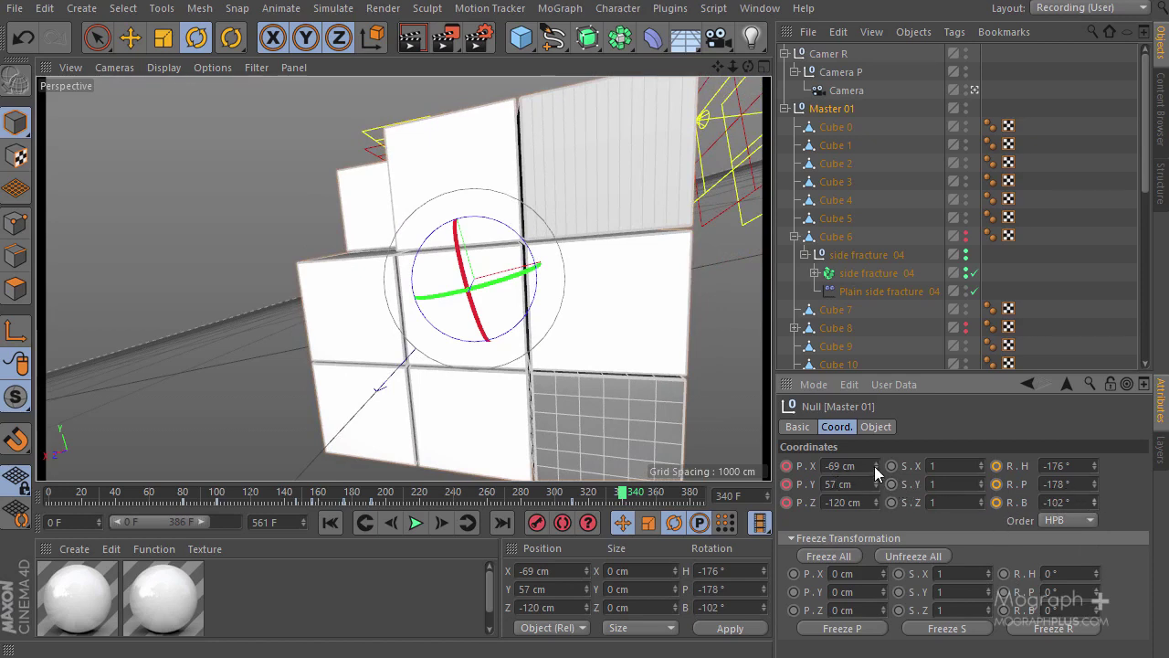
Step: Set Master 01's position to X 118 cm, Y 101 cm, Z -99 cm and keyframe its position and rotation at frame 340
{"action": "left_click_drag", "start_coordinate": [874, 466], "coordinate": [875, 464]}
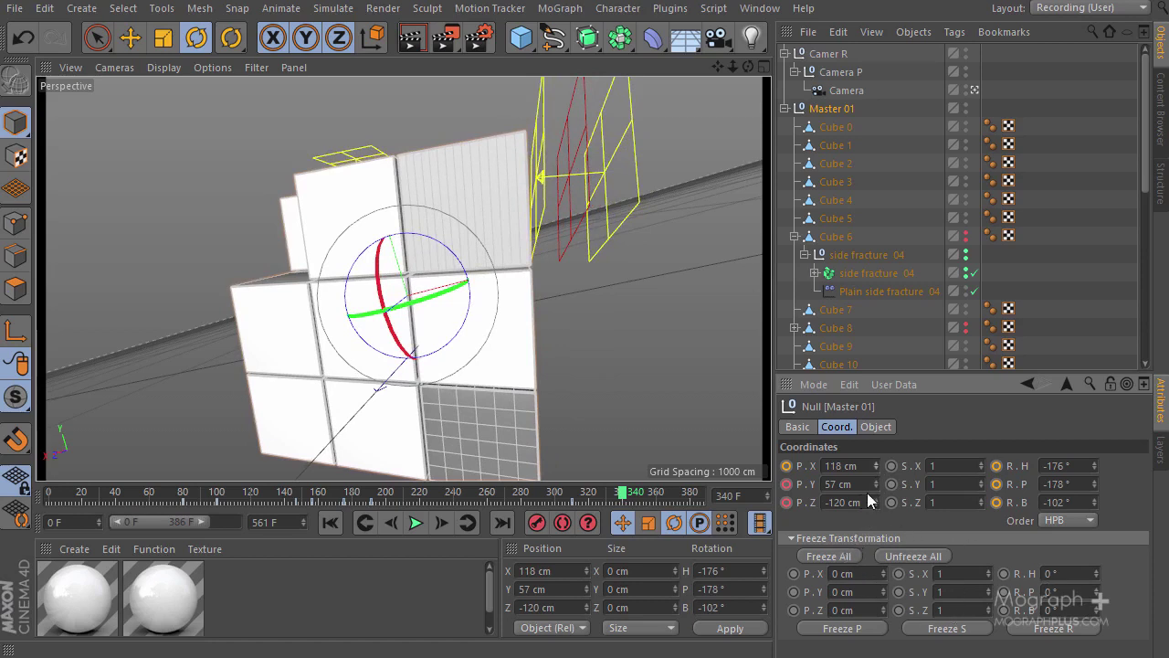
{"action": "left_click_drag", "start_coordinate": [877, 485], "coordinate": [877, 485]}
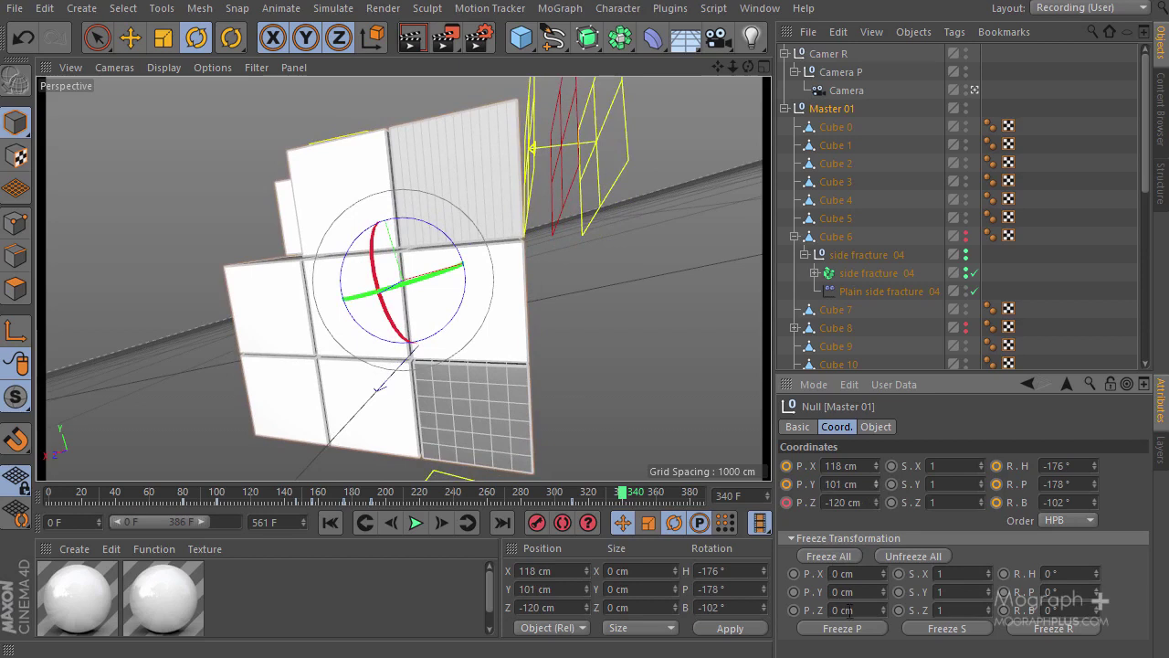
{"action": "left_click_drag", "start_coordinate": [876, 500], "coordinate": [875, 499]}
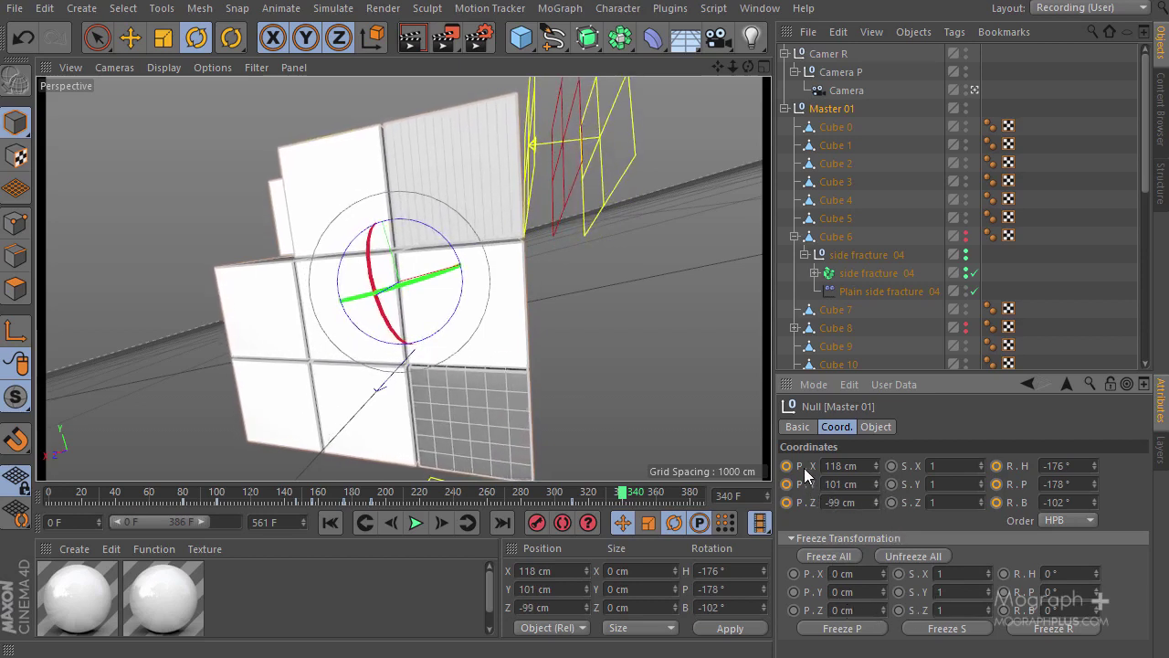
{"action": "left_click_drag", "start_coordinate": [803, 467], "coordinate": [802, 502]}
{"action": "left_click", "coordinate": [786, 484], "text": "ctrl"}
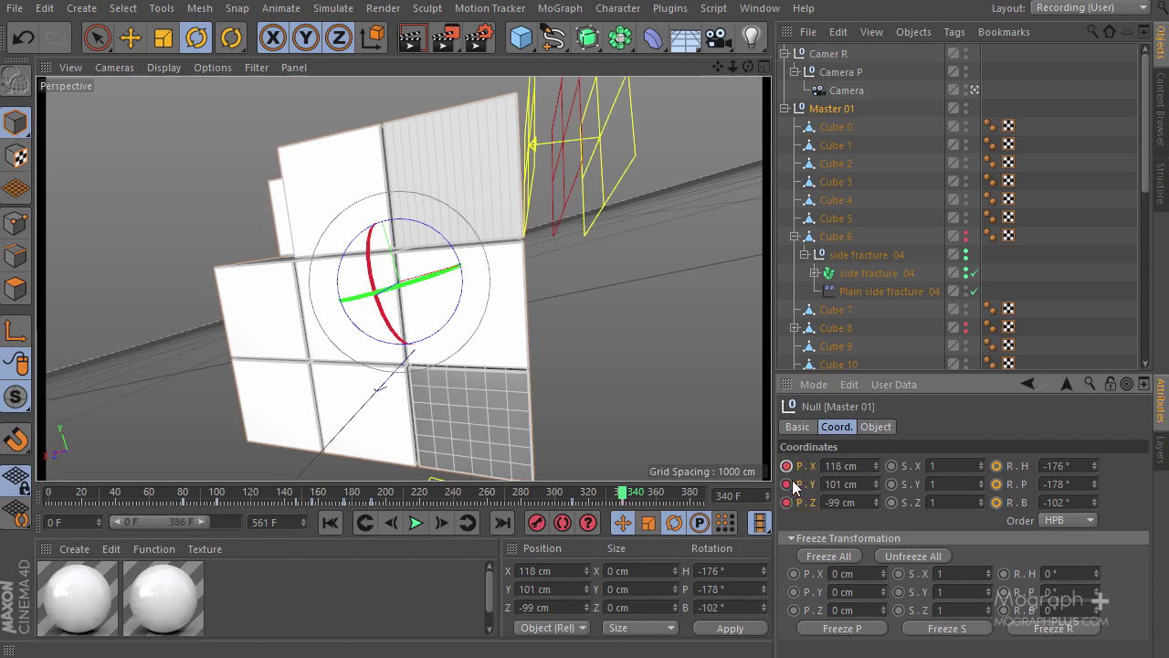
{"action": "left_click", "coordinate": [536, 522]}
Step: Play and scrub the animation between about frames 278 and 344 to examine Master 01's new movement
{"action": "left_click_drag", "start_coordinate": [627, 495], "coordinate": [518, 494]}
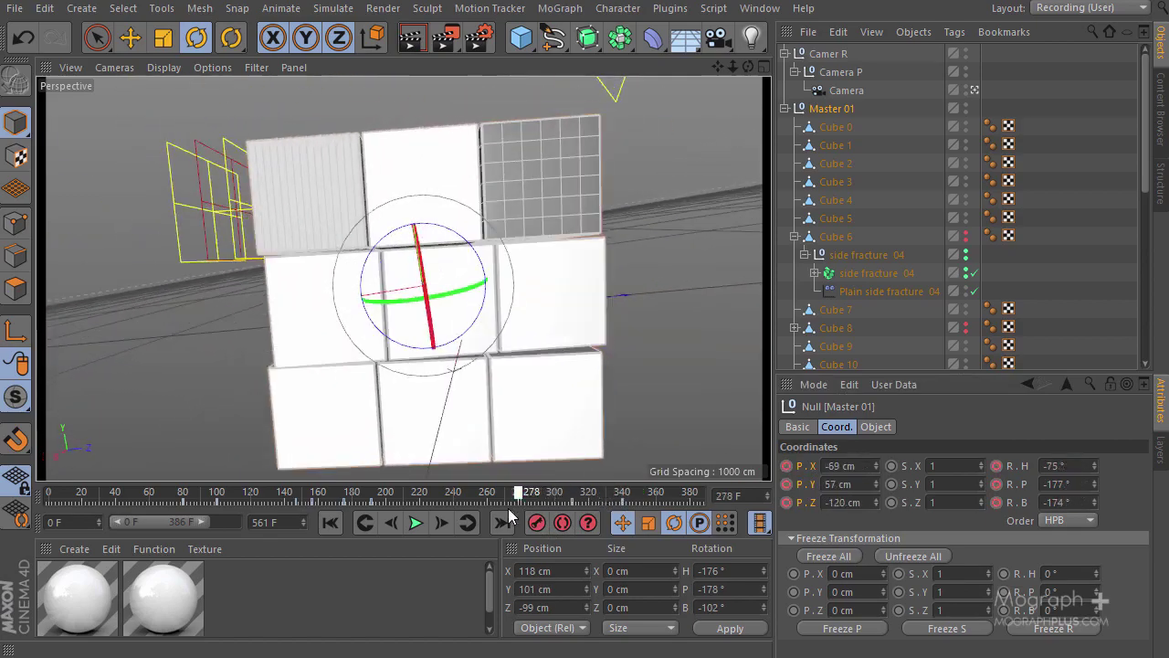
{"action": "left_click", "coordinate": [412, 523]}
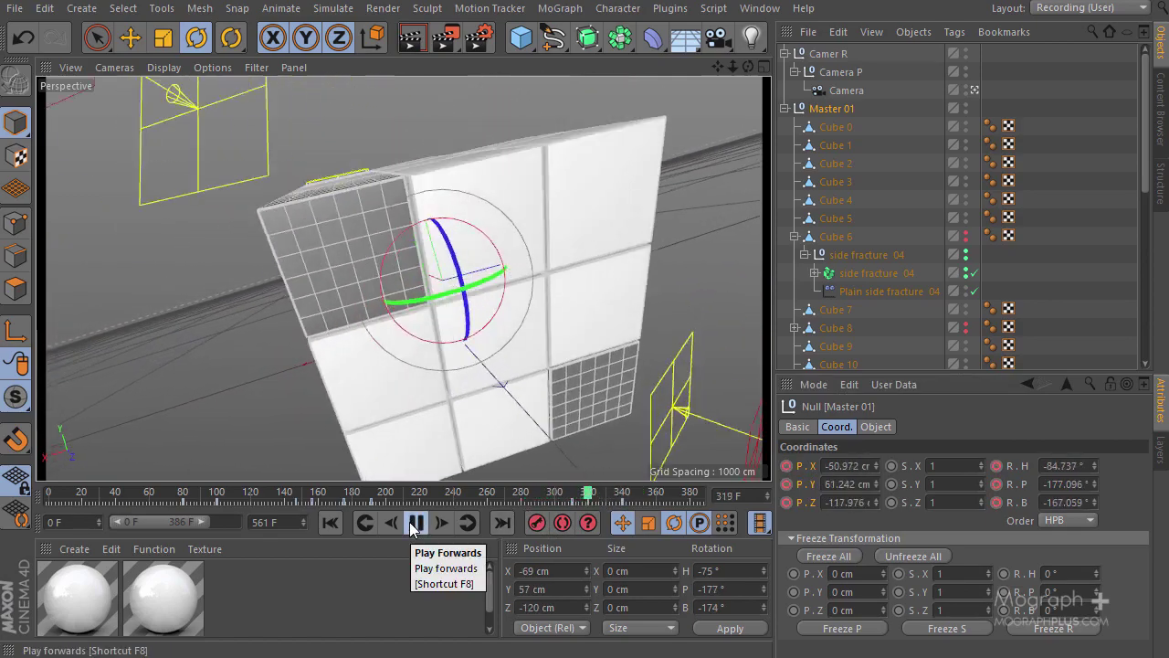
{"action": "left_click", "coordinate": [412, 522]}
{"action": "mouse_move", "coordinate": [592, 499]}
{"action": "left_mouse_down"}
{"action": "mouse_move", "coordinate": [551, 496]}
{"action": "mouse_move", "coordinate": [593, 491]}
{"action": "mouse_move", "coordinate": [570, 496]}
{"action": "left_mouse_up"}
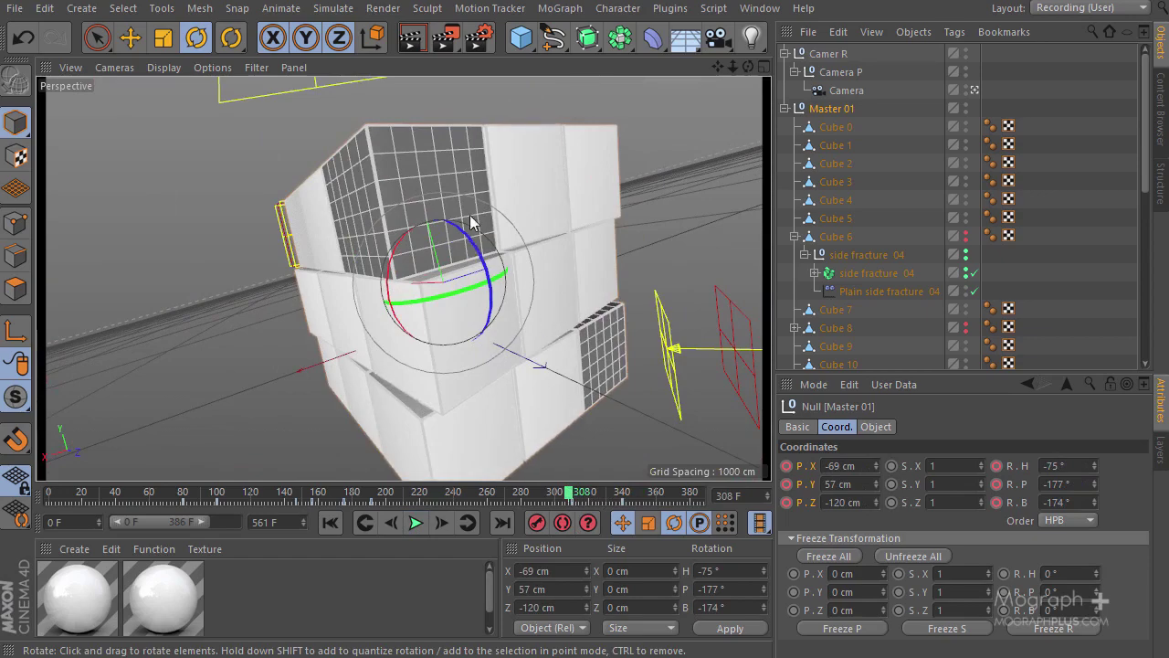
{"action": "left_click_drag", "start_coordinate": [565, 495], "coordinate": [535, 494]}
{"action": "left_click", "coordinate": [416, 522]}
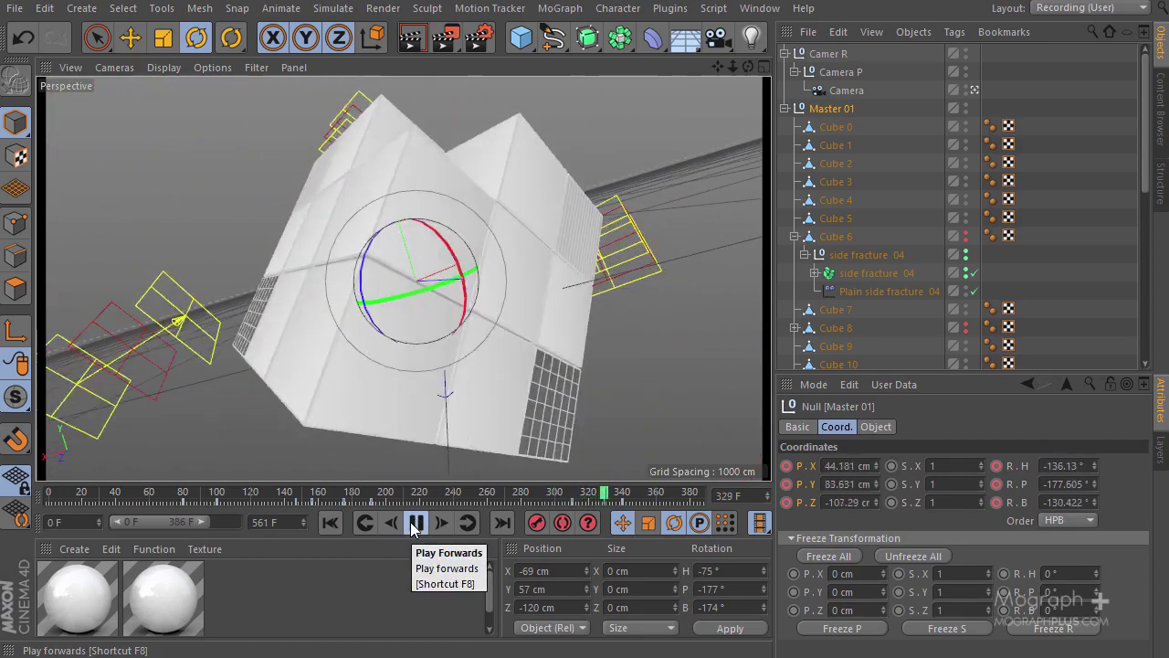
{"action": "left_click", "coordinate": [415, 522]}
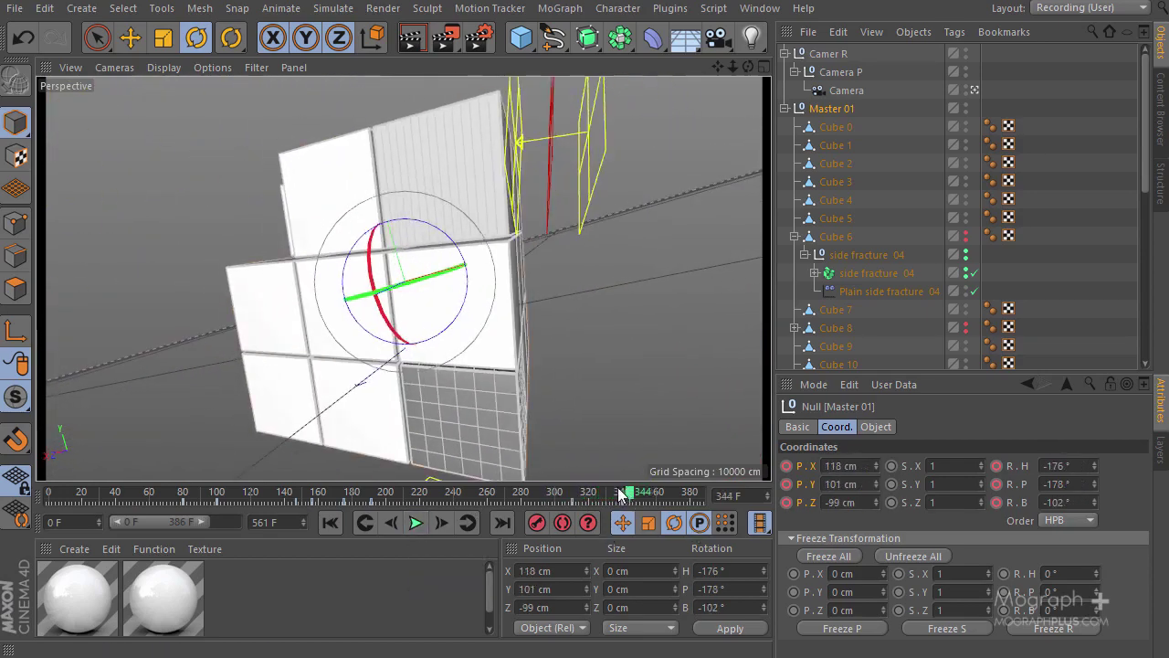
{"action": "mouse_move", "coordinate": [619, 494]}
{"action": "left_mouse_down"}
{"action": "mouse_move", "coordinate": [578, 495]}
{"action": "mouse_move", "coordinate": [627, 494]}
{"action": "left_mouse_up"}
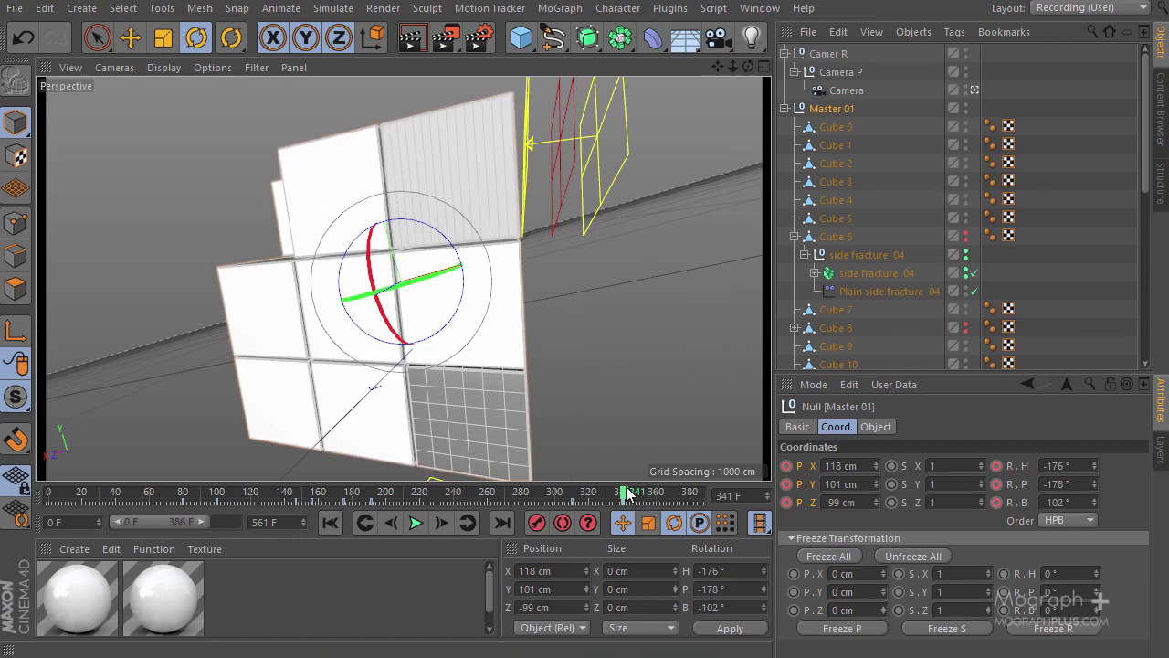
{"action": "mouse_move", "coordinate": [626, 493]}
{"action": "left_mouse_down"}
{"action": "mouse_move", "coordinate": [570, 495]}
{"action": "mouse_move", "coordinate": [628, 500]}
{"action": "left_mouse_up"}
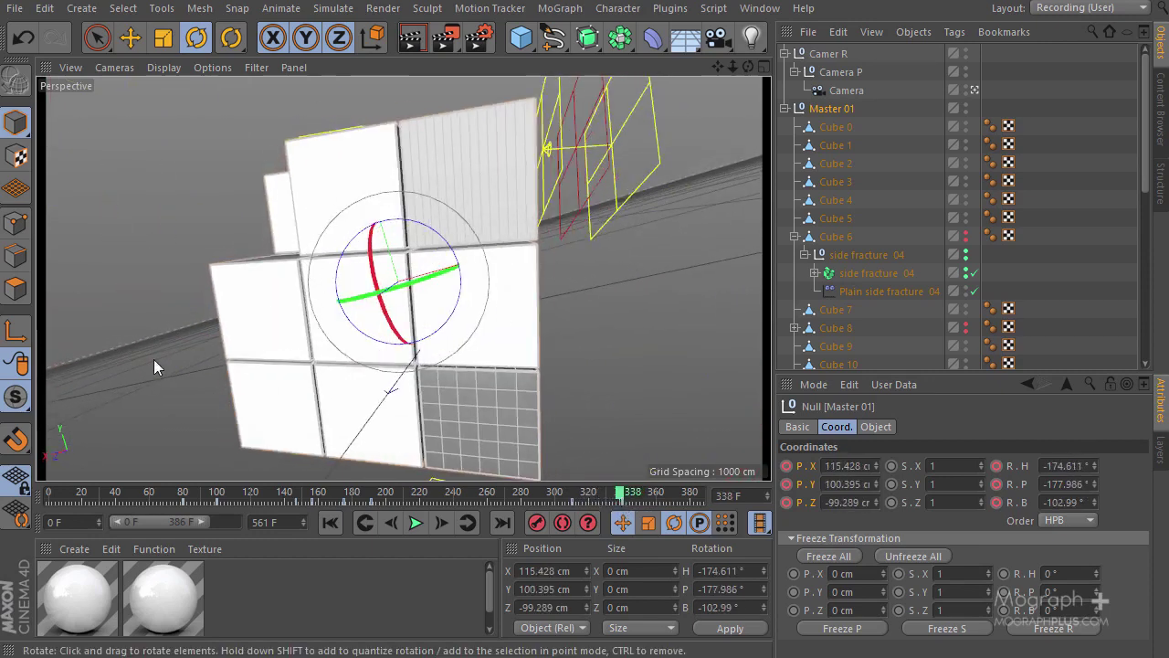
Step: At frame 36, select Cube 24 inside Master 01 and add a Display tag to it
{"action": "mouse_move", "coordinate": [96, 494]}
{"action": "left_mouse_down"}
{"action": "mouse_move", "coordinate": [46, 498]}
{"action": "mouse_move", "coordinate": [109, 495]}
{"action": "left_mouse_up"}
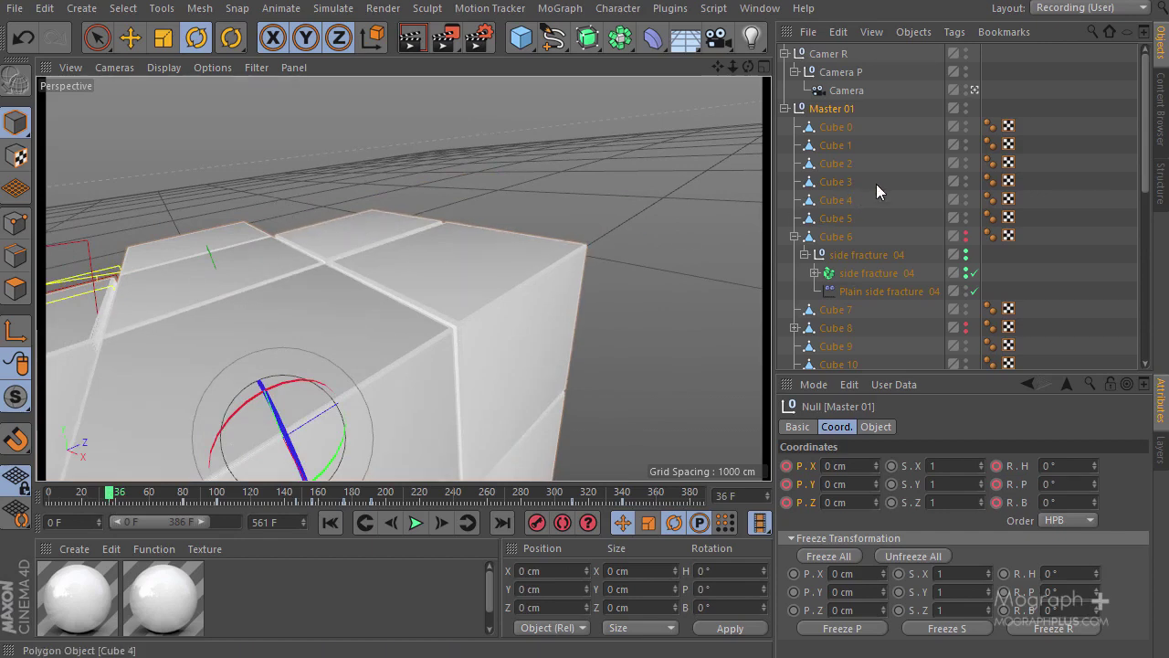
{"action": "scroll", "coordinate": [877, 183], "scroll_direction": "down", "scroll_amount": 3}
{"action": "left_click", "coordinate": [1063, 172]}
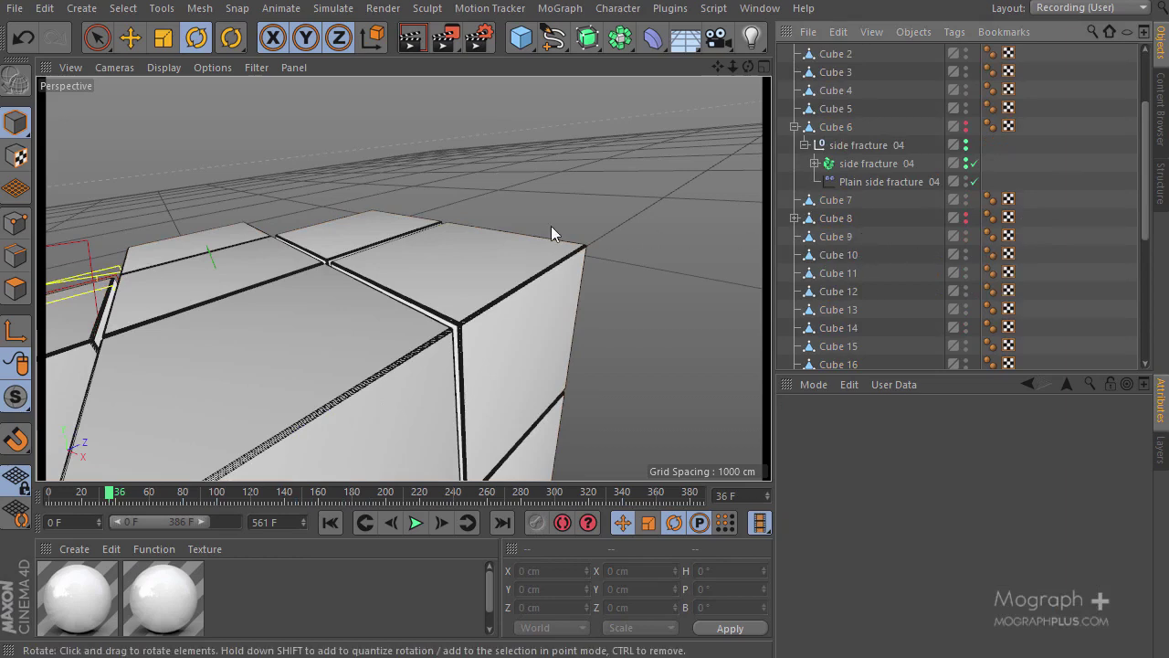
{"action": "scroll", "coordinate": [1034, 245], "scroll_direction": "down", "scroll_amount": 3}
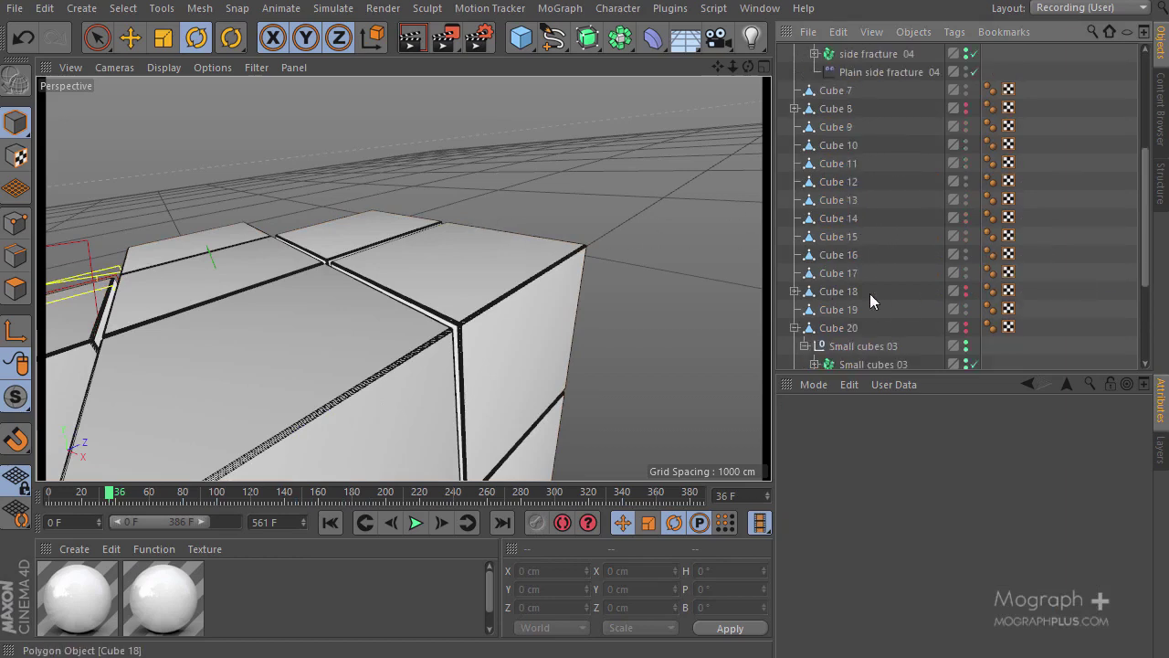
{"action": "scroll", "coordinate": [991, 244], "scroll_direction": "down", "scroll_amount": 5}
{"action": "left_click", "coordinate": [847, 304]}
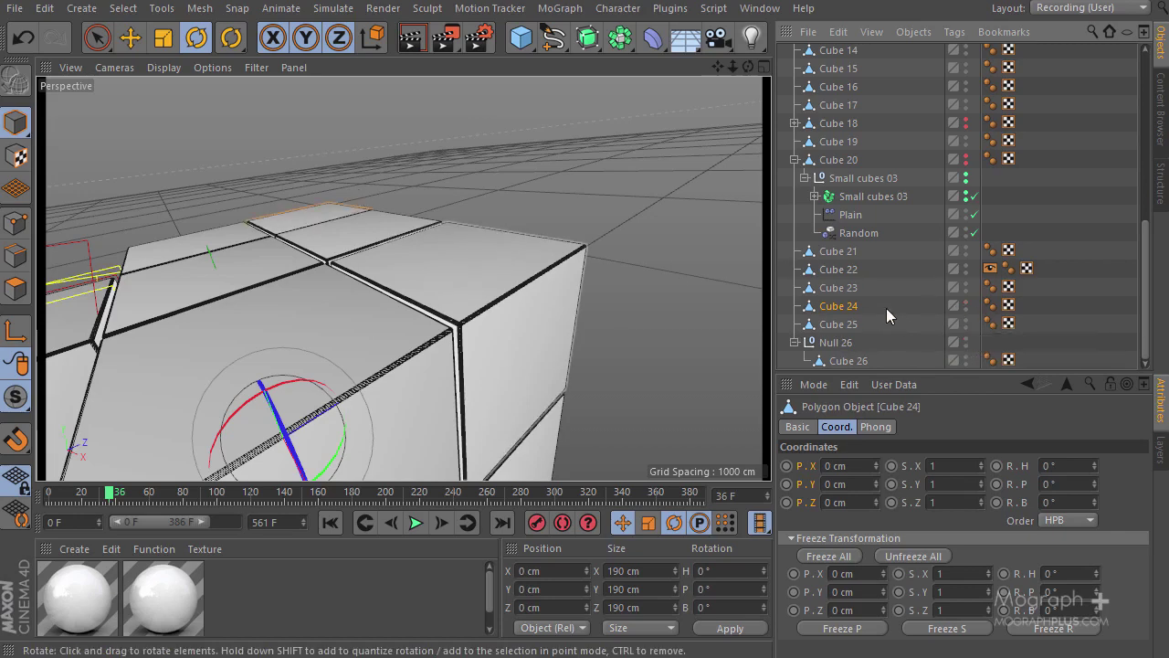
{"action": "right_click", "coordinate": [839, 306]}
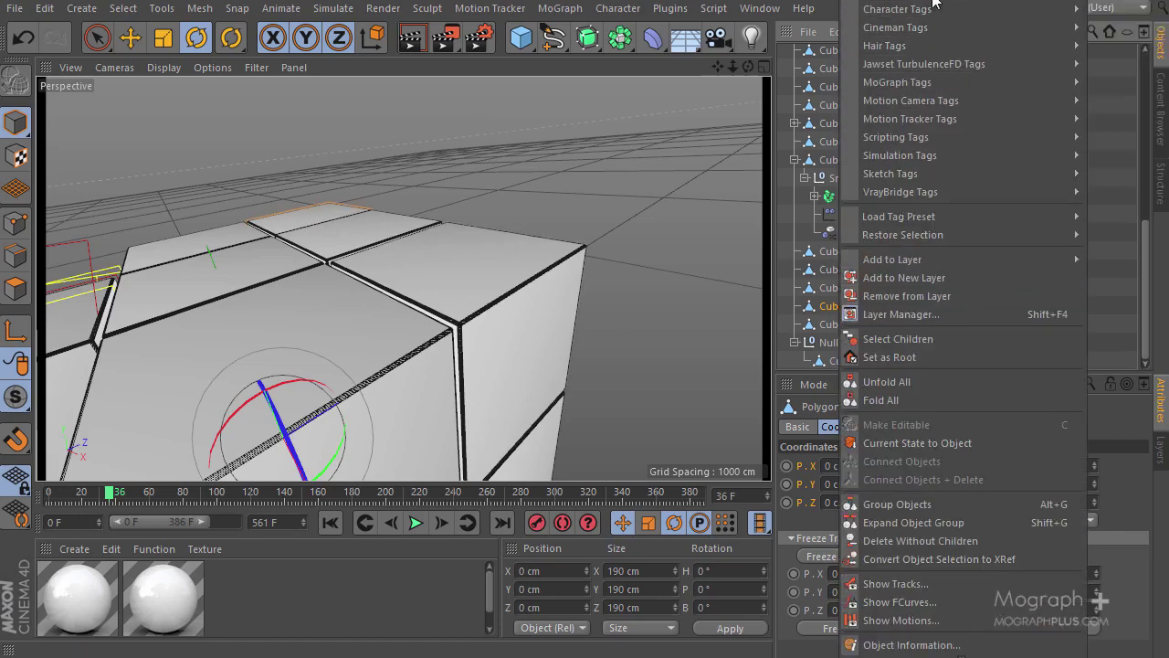
{"action": "mouse_move", "coordinate": [924, 3]}
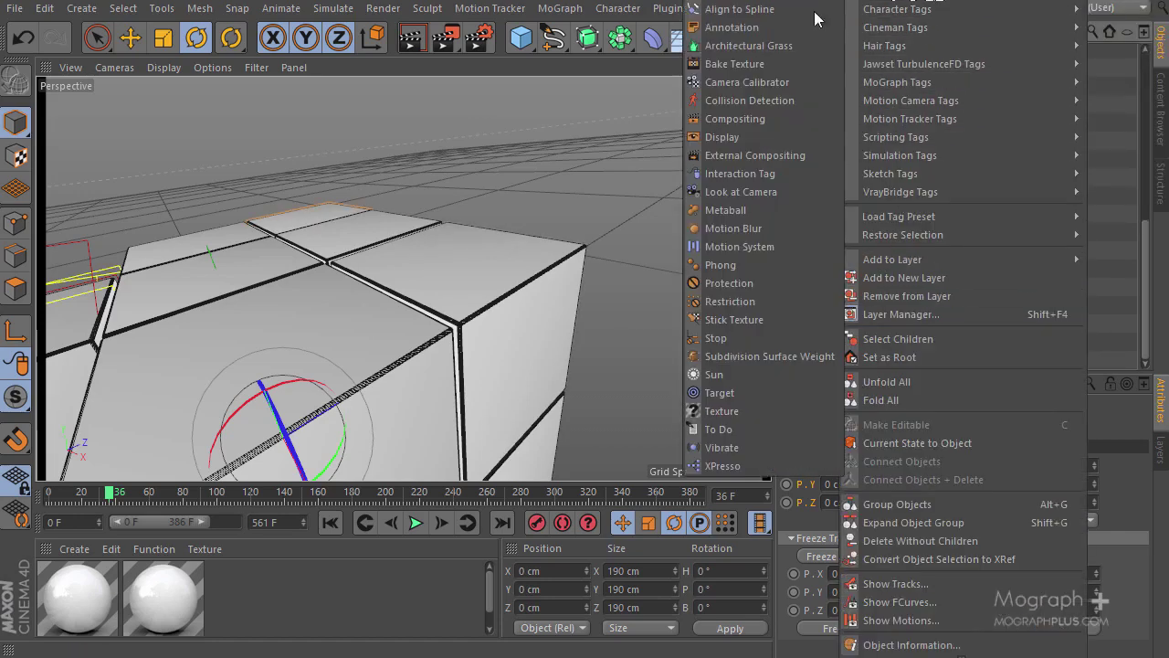
{"action": "left_click", "coordinate": [812, 135]}
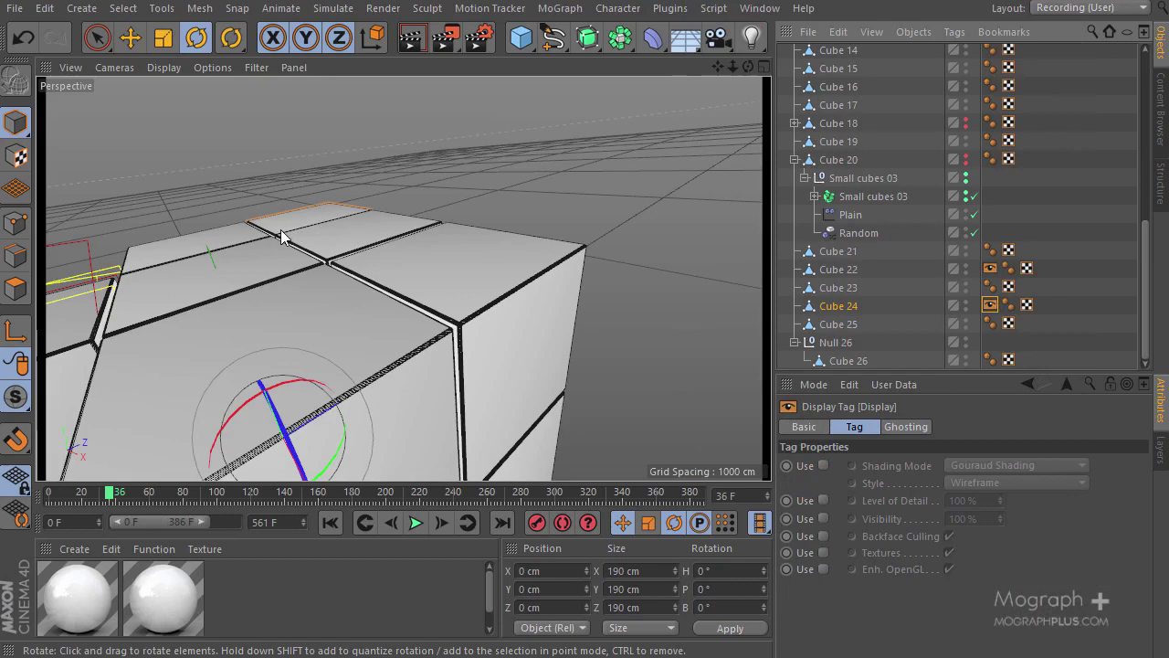
Step: At frame 84, enable Visibility in Cube 24's Display tag, set it to 0 % and keyframe it
{"action": "left_click", "coordinate": [103, 494]}
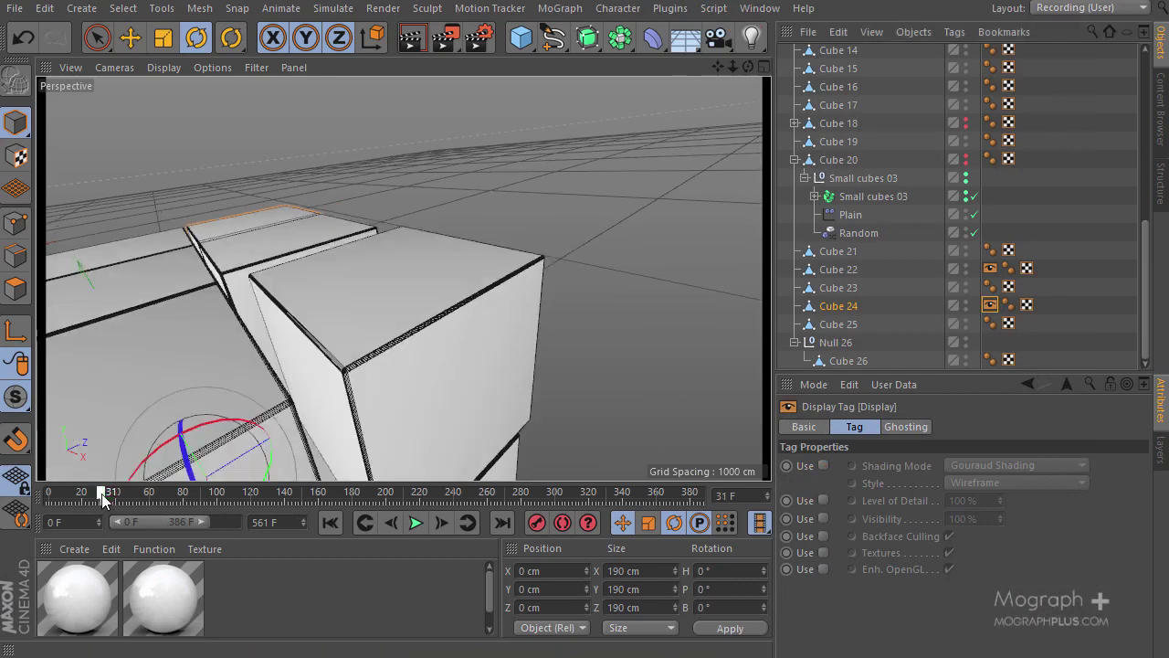
{"action": "left_click_drag", "start_coordinate": [103, 498], "coordinate": [190, 496]}
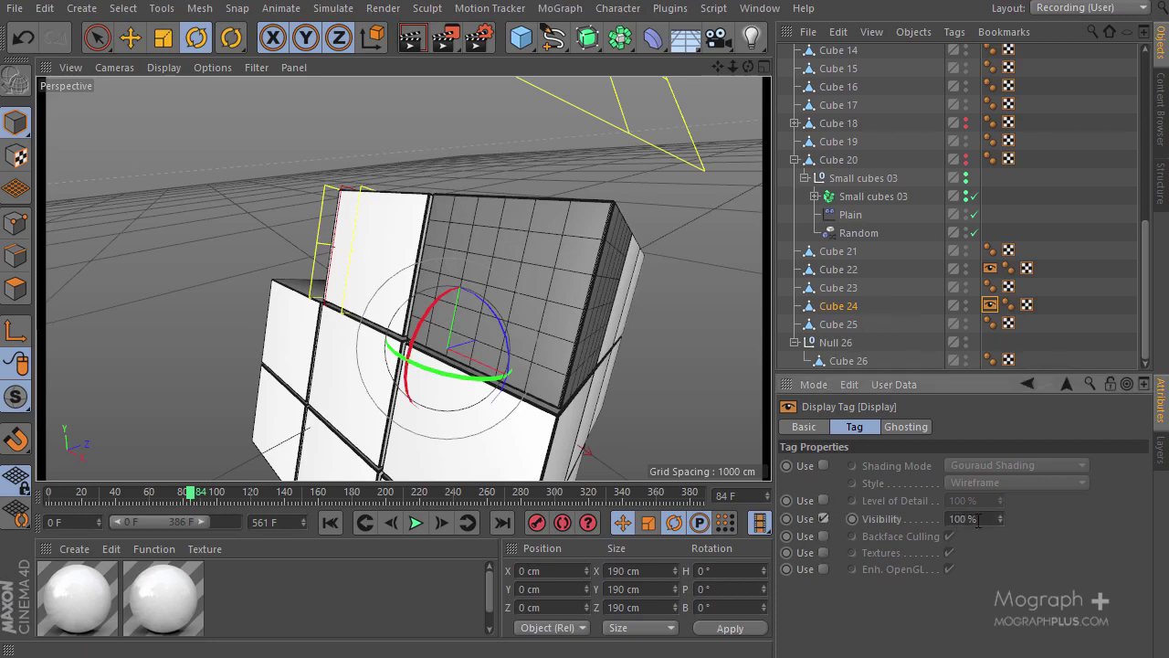
{"action": "type", "text": "0"}
{"action": "key", "text": "Return"}
{"action": "left_click", "coordinate": [853, 518]}
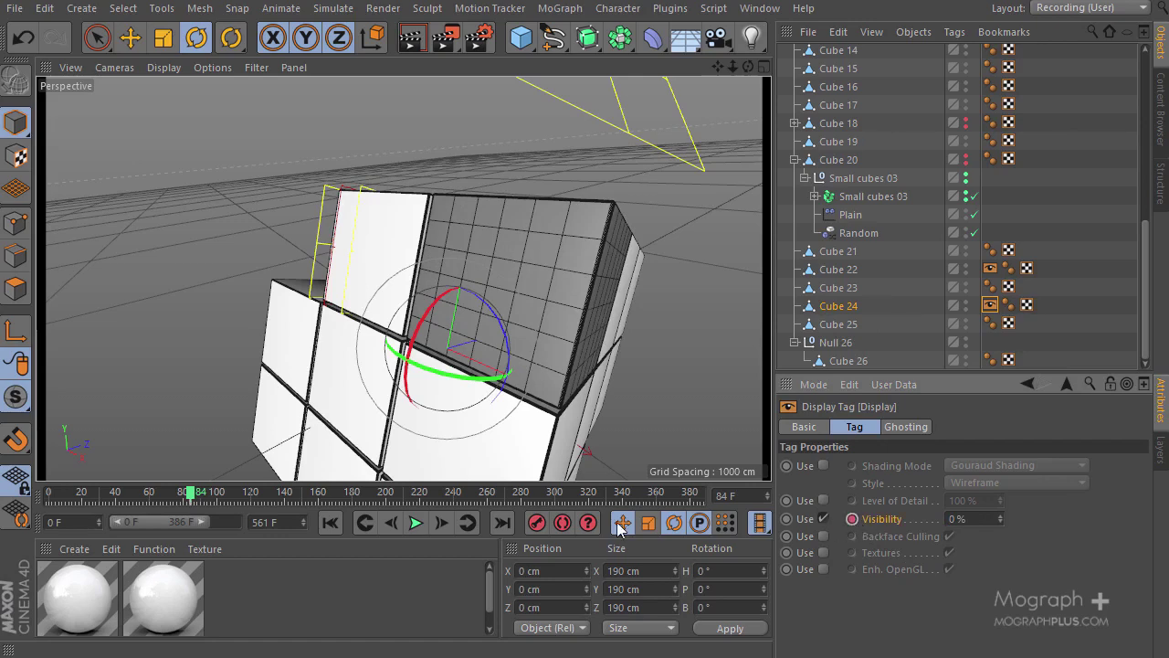
Step: Advance to frame 85, set the Display tag's Visibility to 100 % and keyframe it
{"action": "left_click", "coordinate": [441, 522]}
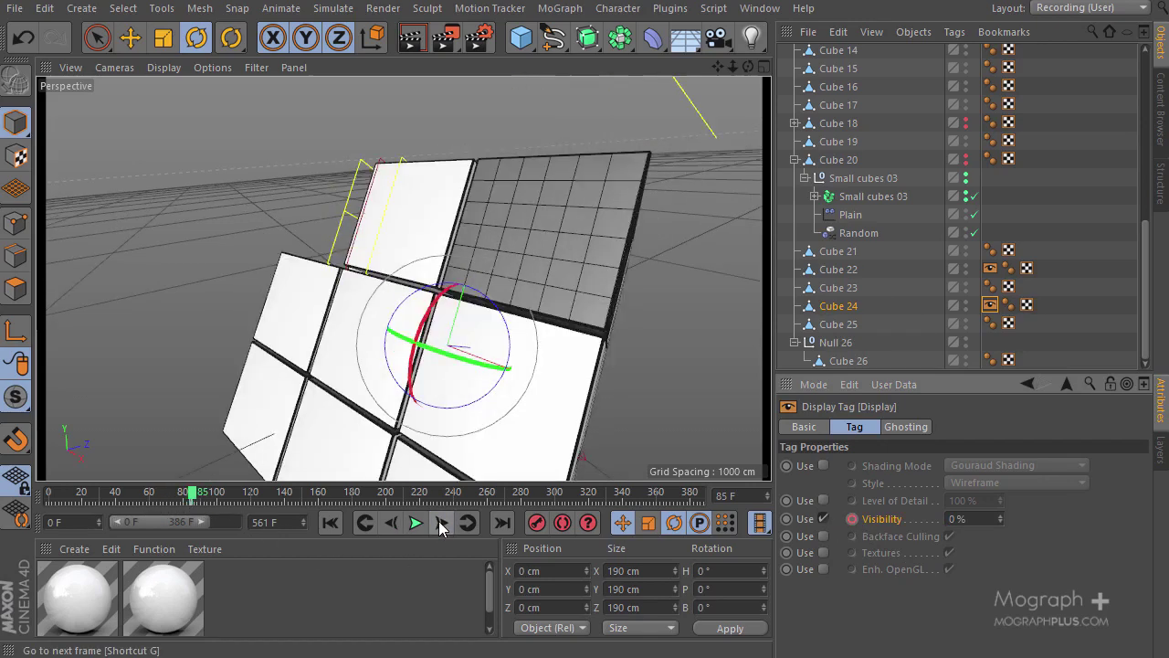
{"action": "left_click", "coordinate": [973, 519]}
{"action": "type", "text": "100"}
{"action": "key", "text": "Return"}
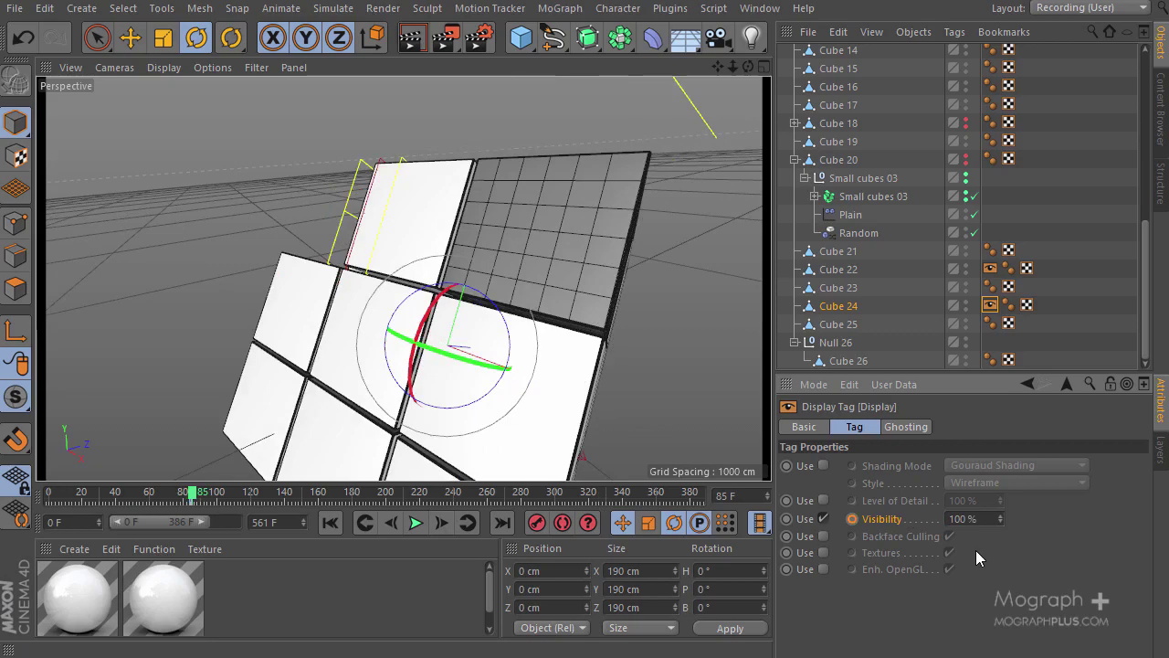
{"action": "left_click", "coordinate": [852, 518]}
Step: At frame 310, add Cubes 2, 11, 20, 7, 0, 17 and 25 inside Master 01 to the selected Cube 24
{"action": "left_click_drag", "start_coordinate": [192, 495], "coordinate": [651, 496]}
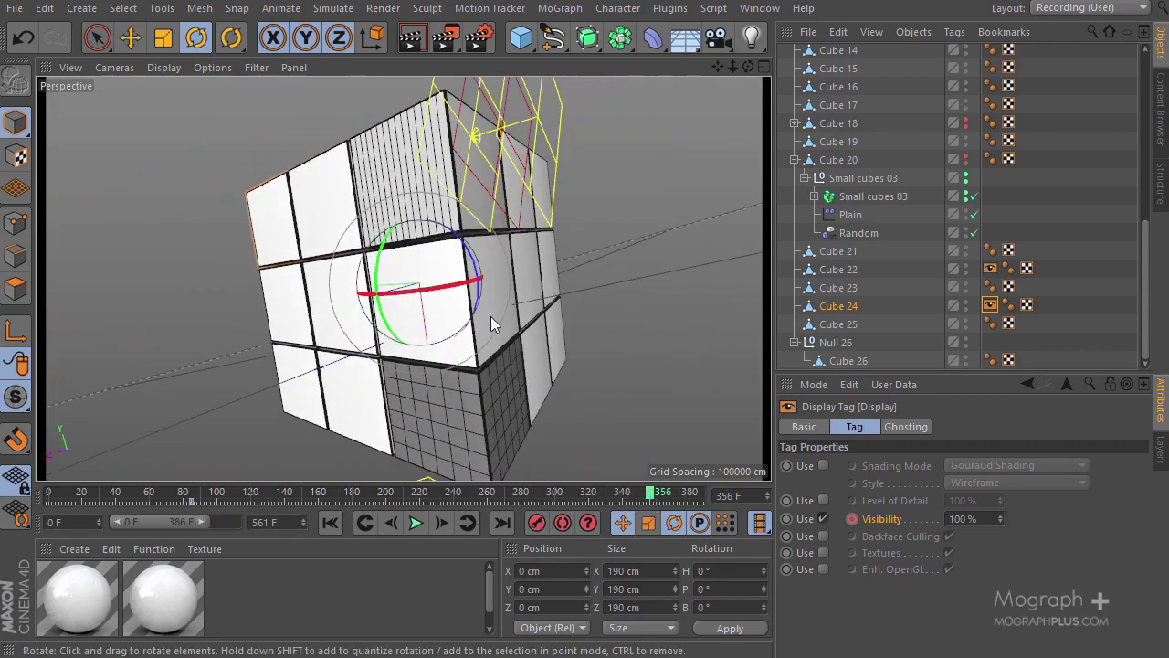
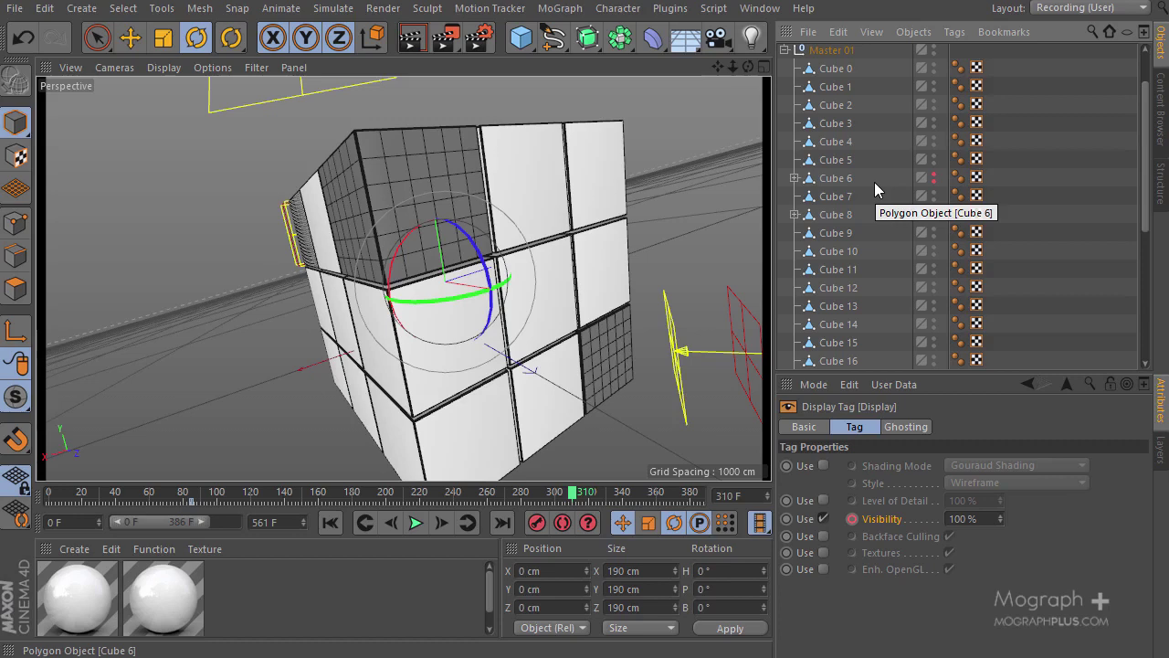
{"action": "left_click", "coordinate": [837, 107]}
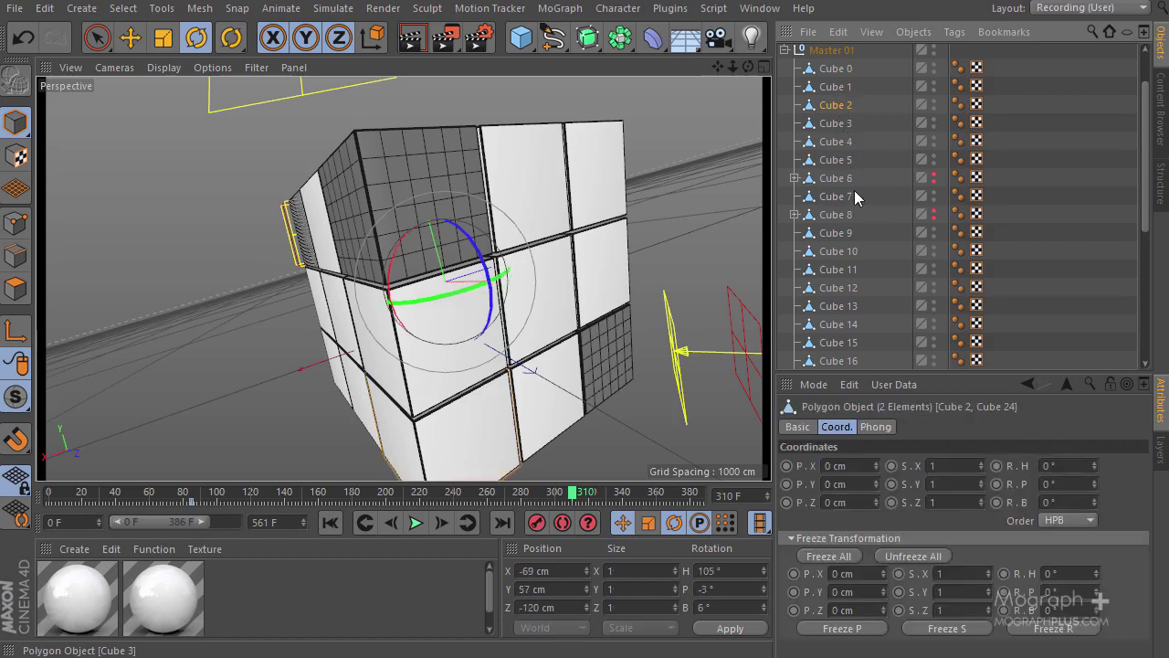
{"action": "left_click", "coordinate": [842, 270], "text": "ctrl"}
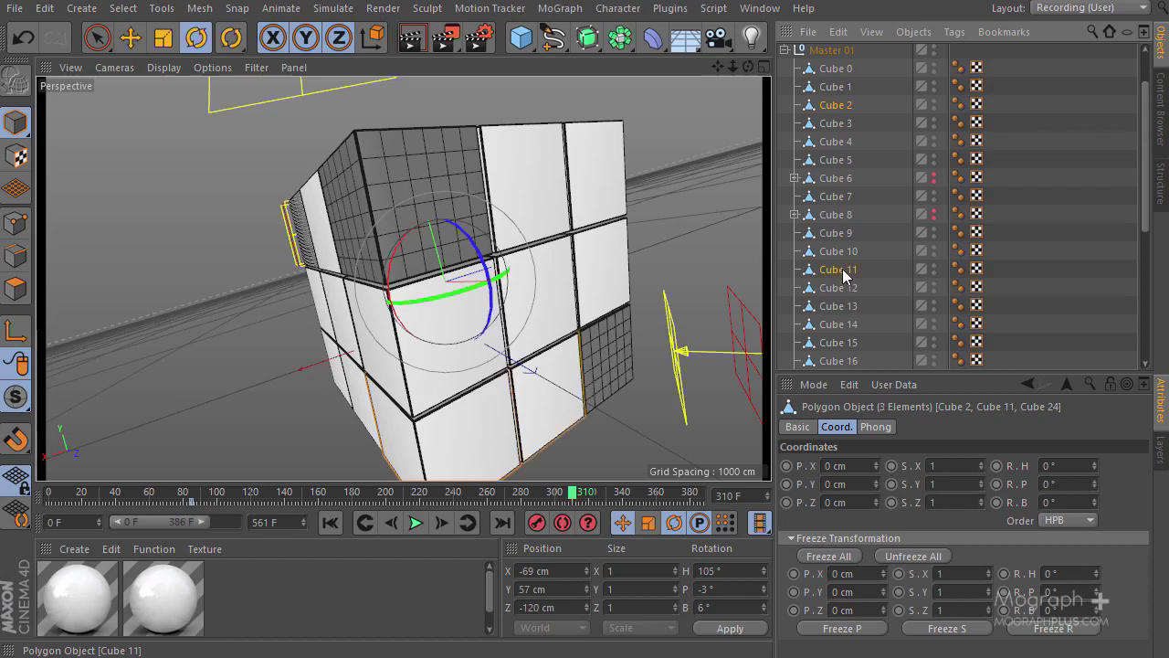
{"action": "scroll", "coordinate": [876, 331], "scroll_direction": "down", "scroll_amount": 3}
{"action": "left_click", "coordinate": [840, 322], "text": "ctrl"}
{"action": "scroll", "coordinate": [886, 248], "scroll_direction": "up", "scroll_amount": 5}
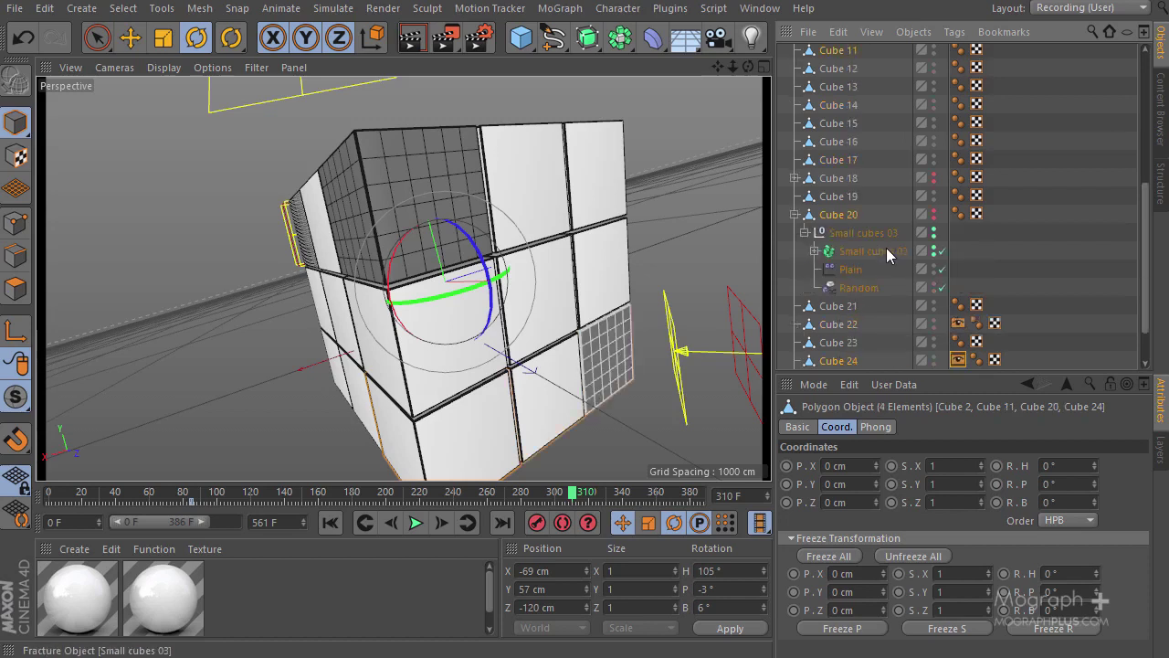
{"action": "left_click", "coordinate": [840, 255], "text": "ctrl"}
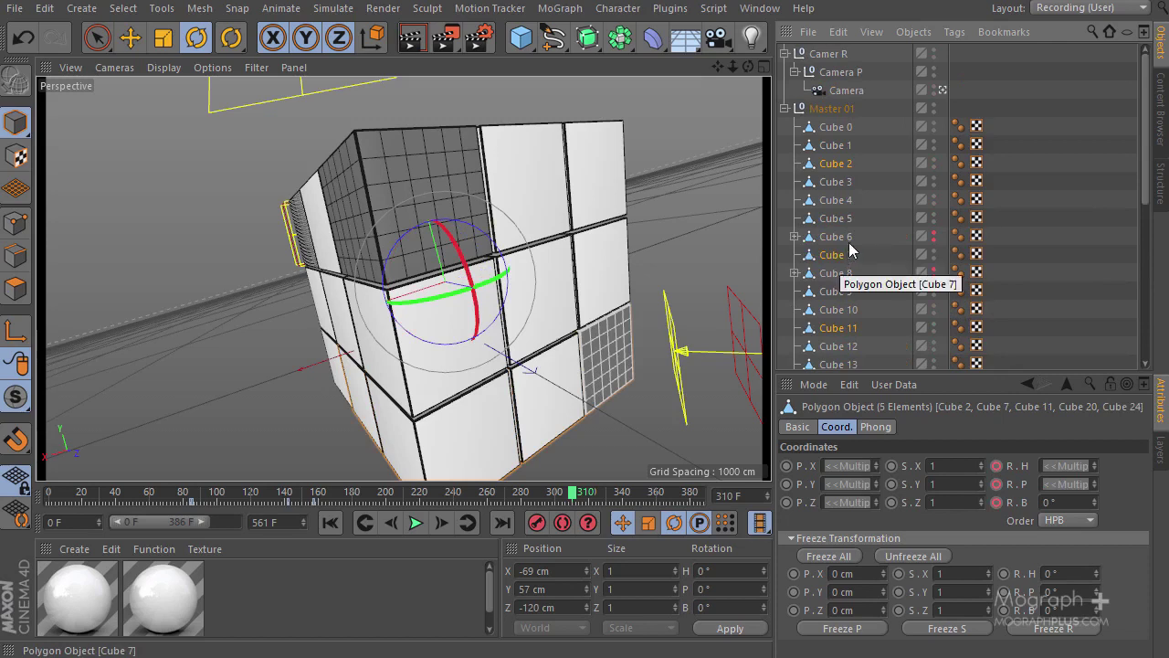
{"action": "left_click", "coordinate": [843, 129], "text": "ctrl"}
{"action": "scroll", "coordinate": [864, 269], "scroll_direction": "down", "scroll_amount": 6}
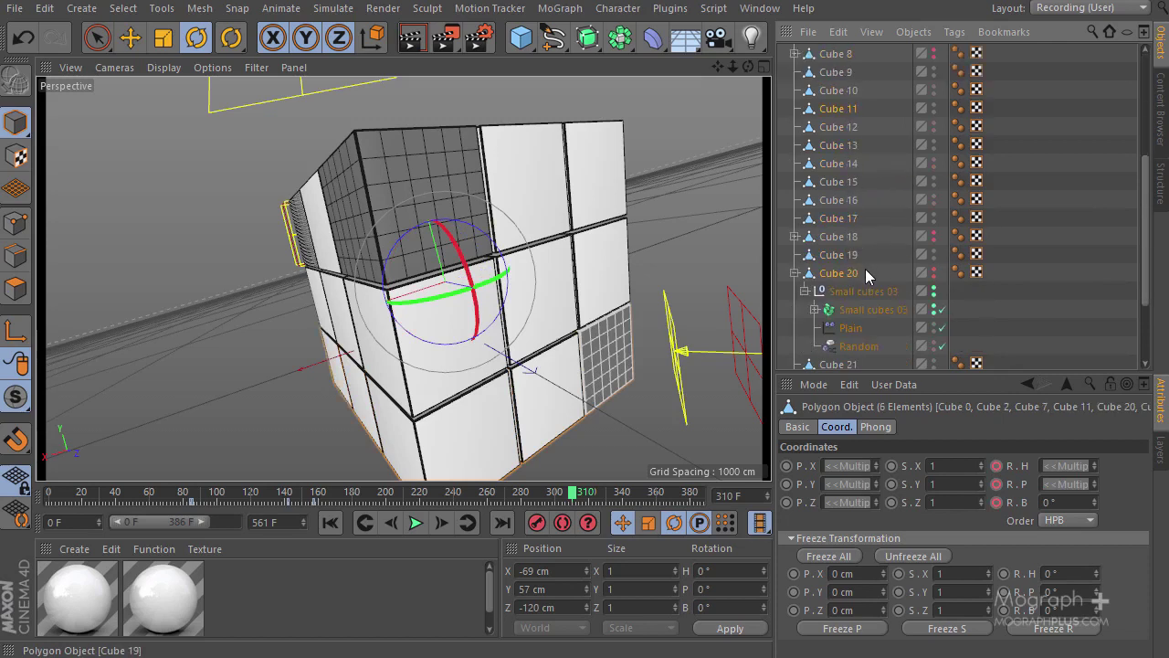
{"action": "left_click", "coordinate": [839, 218], "text": "ctrl"}
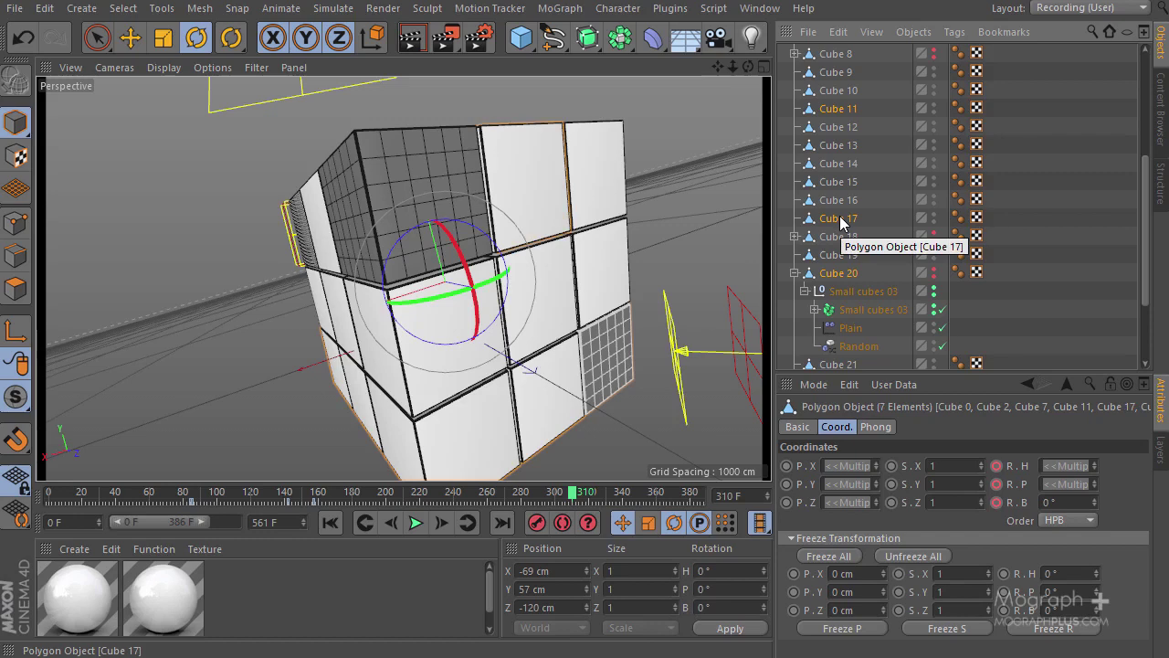
{"action": "scroll", "coordinate": [898, 252], "scroll_direction": "down", "scroll_amount": 3}
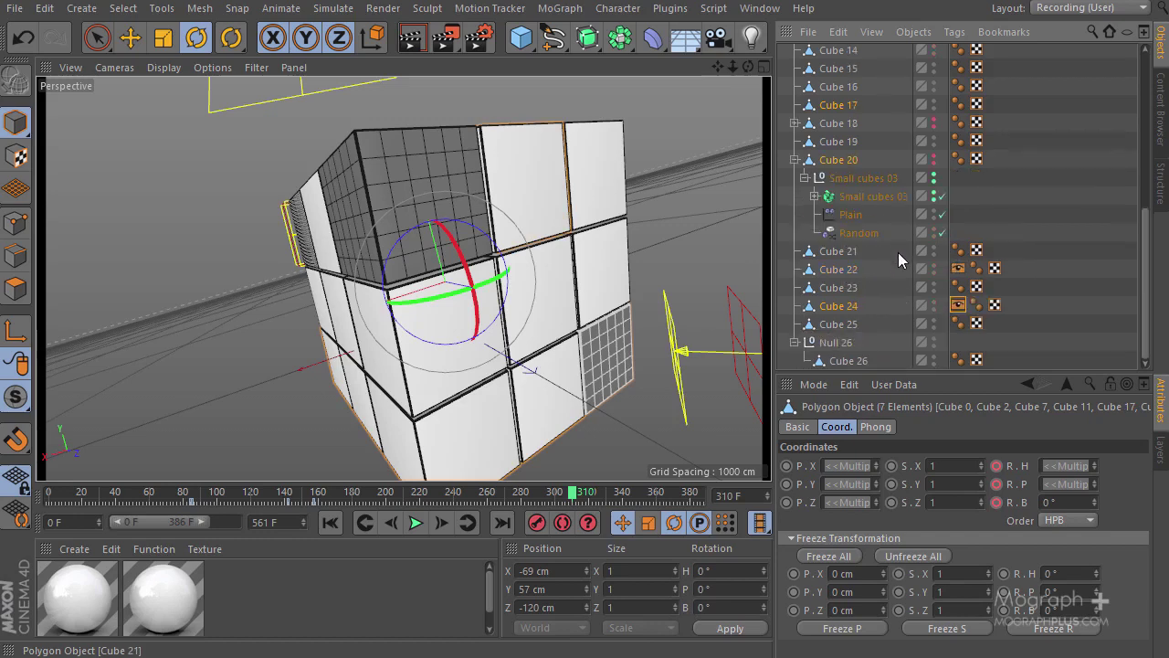
{"action": "left_click", "coordinate": [845, 325], "text": "ctrl"}
Step: Extend the selection inside Master 01 with Cubes 6, 8, 9 and 18
{"action": "scroll", "coordinate": [860, 267], "scroll_direction": "up", "scroll_amount": 3}
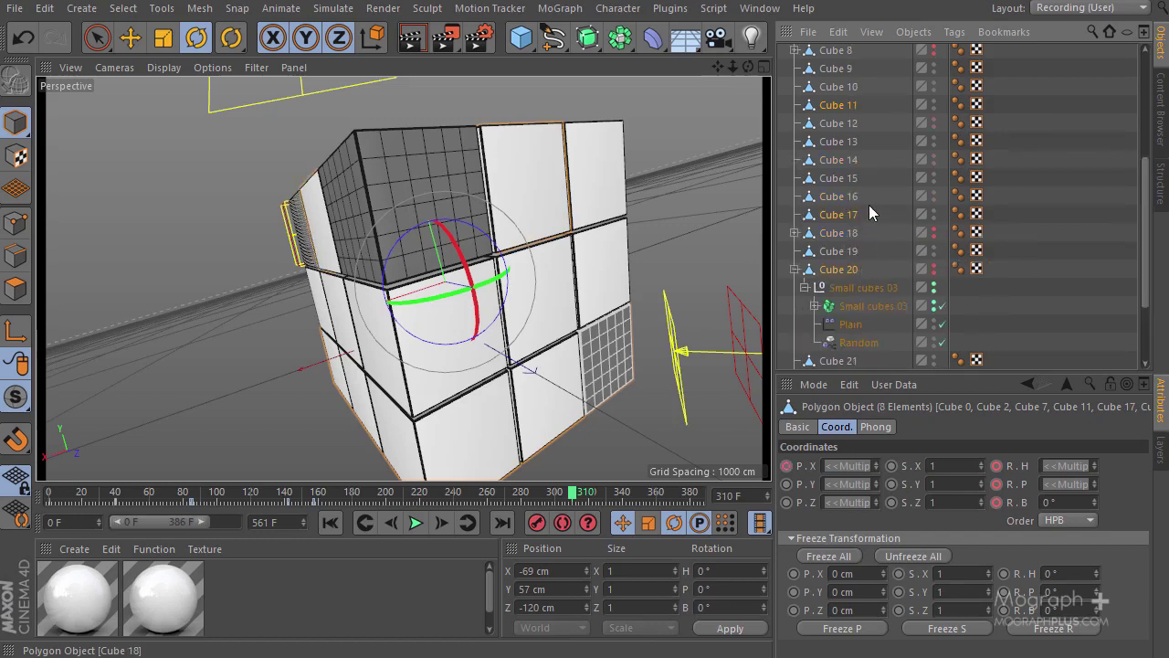
{"action": "scroll", "coordinate": [848, 137], "scroll_direction": "up", "scroll_amount": 3}
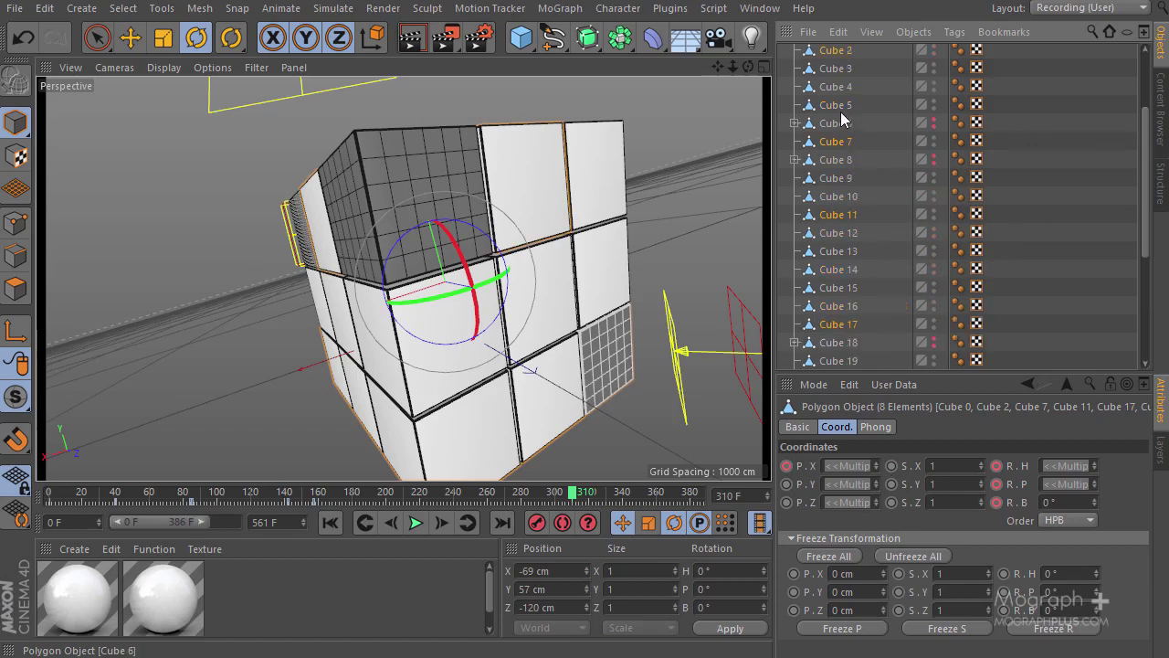
{"action": "left_click", "coordinate": [834, 122], "text": "ctrl"}
{"action": "scroll", "coordinate": [877, 238], "scroll_direction": "down", "scroll_amount": 3}
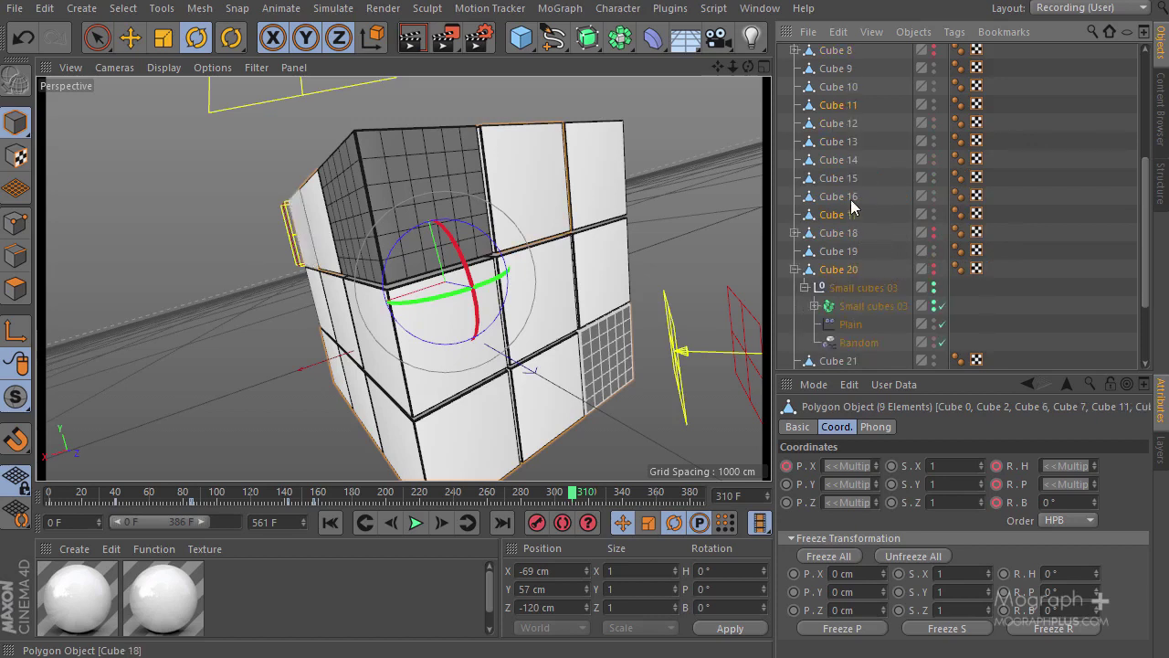
{"action": "scroll", "coordinate": [872, 182], "scroll_direction": "up", "scroll_amount": 3}
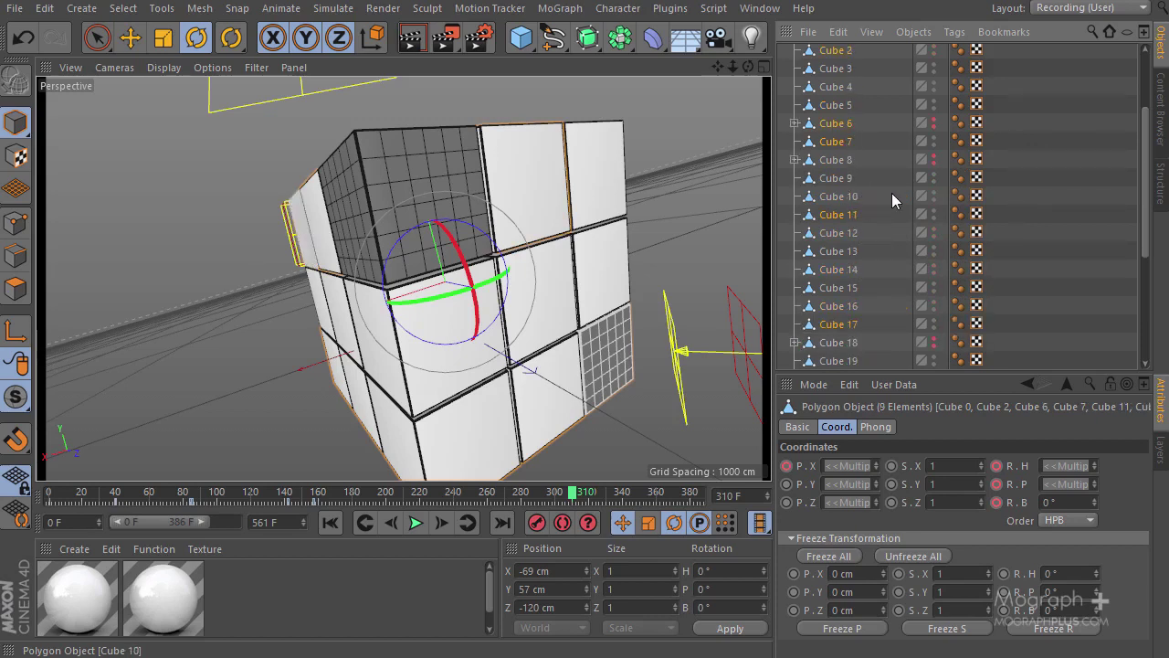
{"action": "left_click", "coordinate": [839, 160], "text": "ctrl"}
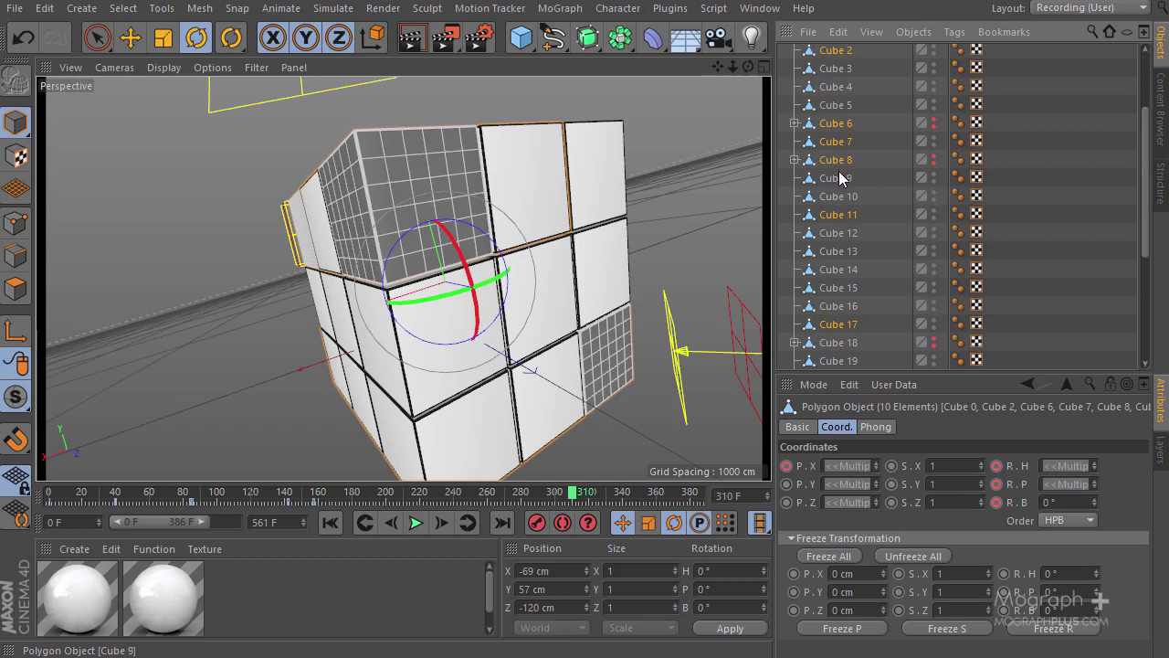
{"action": "left_click", "coordinate": [838, 178], "text": "ctrl"}
{"action": "scroll", "coordinate": [881, 265], "scroll_direction": "down", "scroll_amount": 3}
{"action": "left_click", "coordinate": [835, 233], "text": "ctrl"}
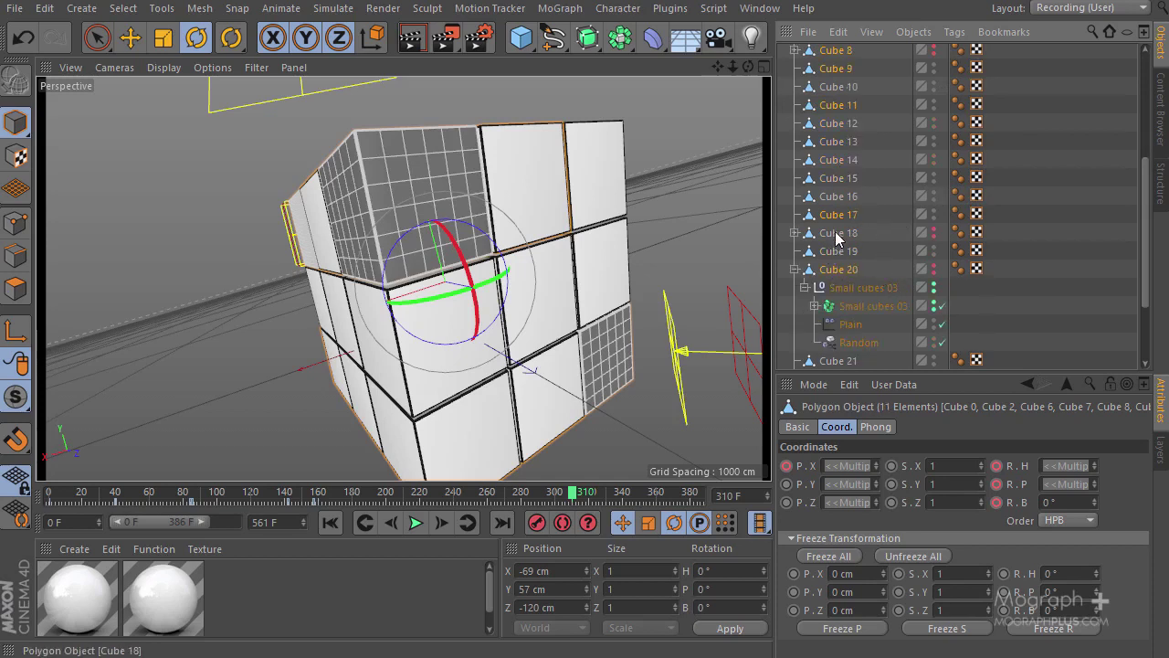
Step: Complete the multi-selection inside Master 01 by adding Cubes 1, 4, 19, 15 and 22 together with Null 26
{"action": "scroll", "coordinate": [838, 238], "scroll_direction": "up", "scroll_amount": 6}
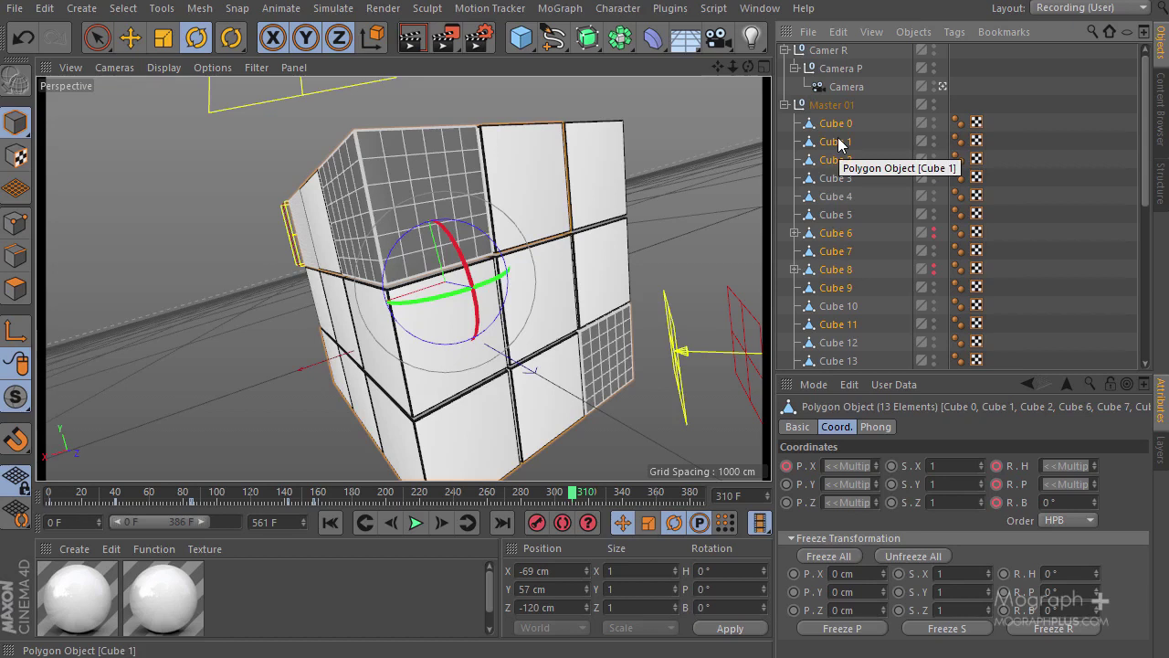
{"action": "scroll", "coordinate": [872, 283], "scroll_direction": "down", "scroll_amount": 3}
{"action": "scroll", "coordinate": [859, 233], "scroll_direction": "up", "scroll_amount": 3}
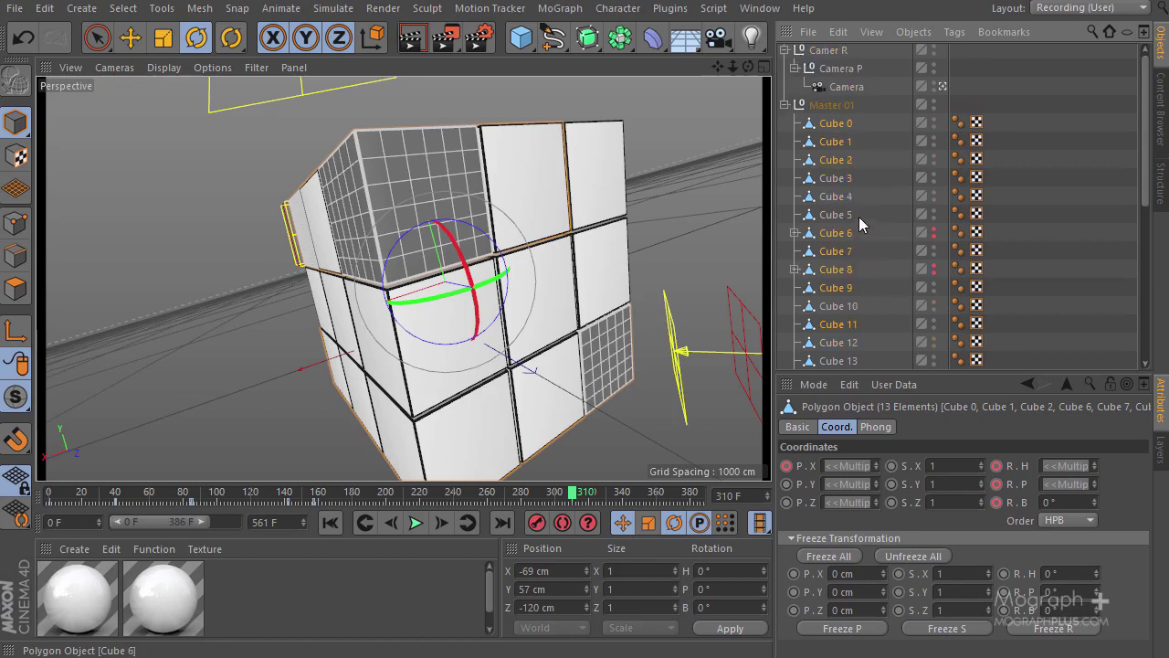
{"action": "scroll", "coordinate": [875, 261], "scroll_direction": "down", "scroll_amount": 9}
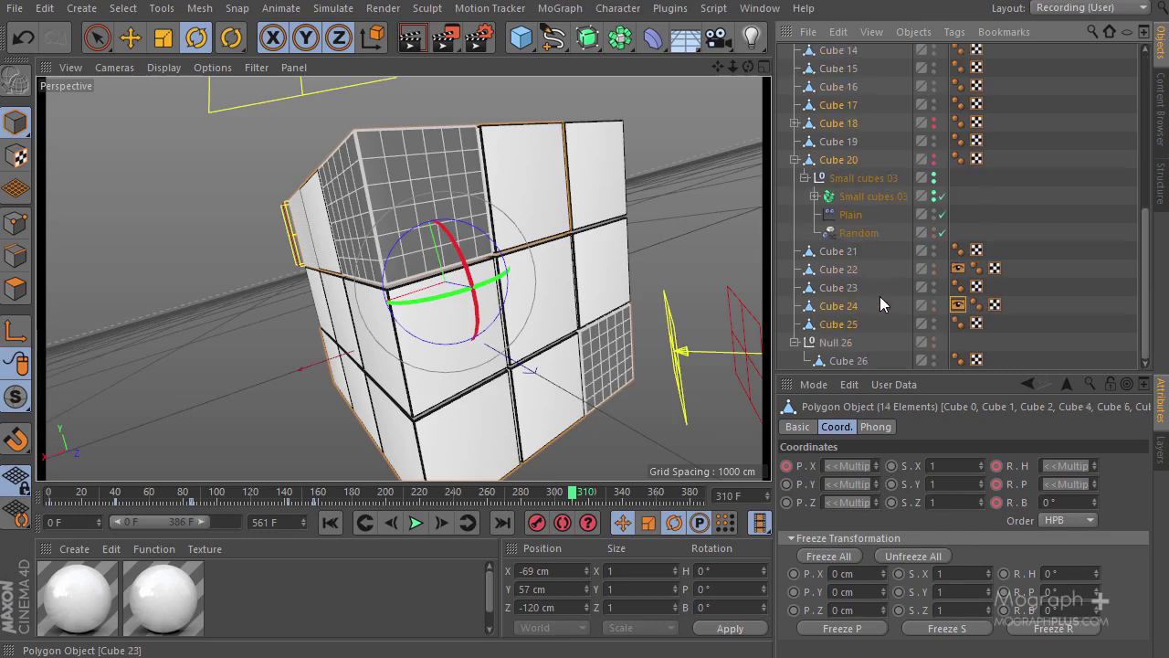
{"action": "left_click", "coordinate": [836, 343], "text": "ctrl"}
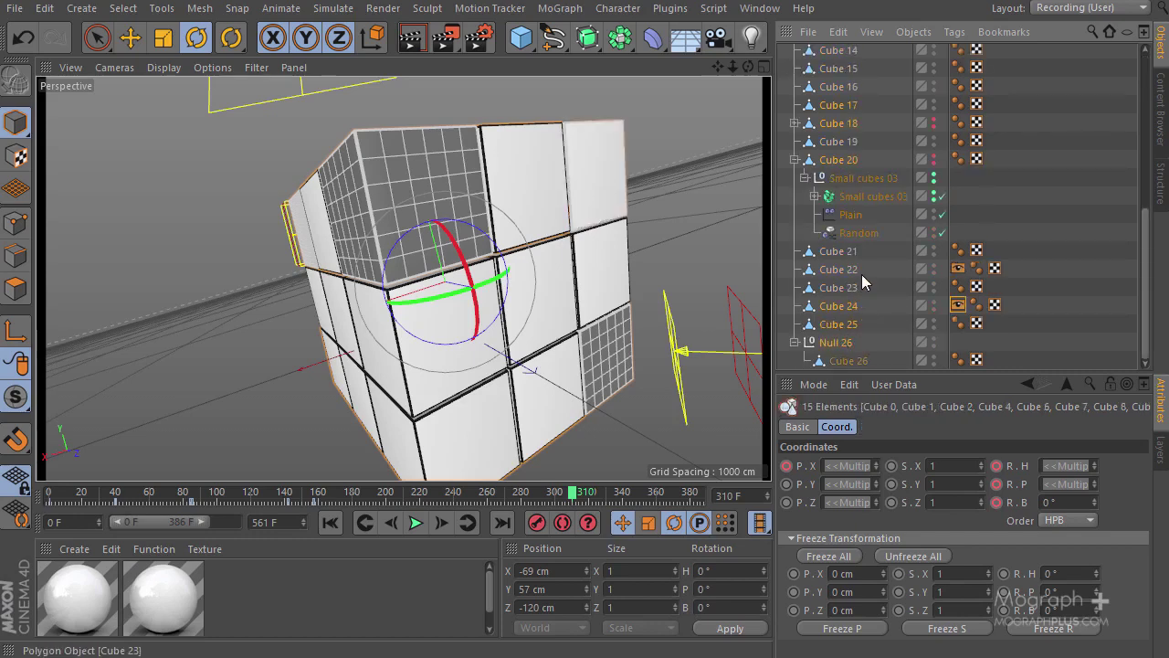
{"action": "scroll", "coordinate": [865, 274], "scroll_direction": "up", "scroll_amount": 3}
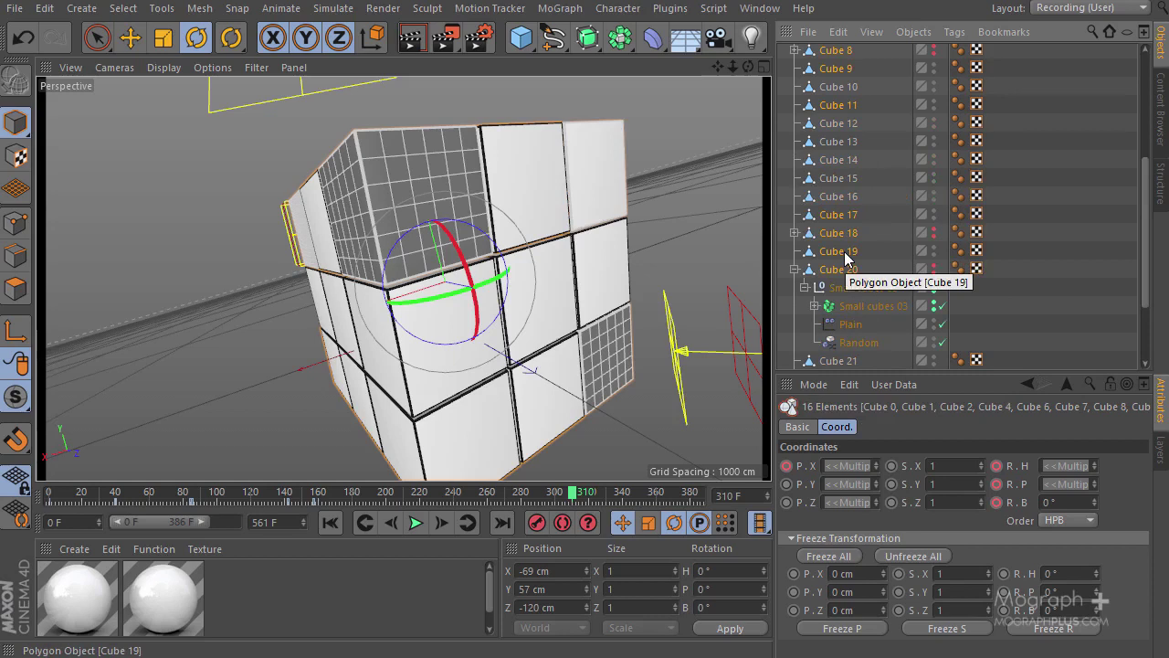
{"action": "scroll", "coordinate": [849, 251], "scroll_direction": "up", "scroll_amount": 3}
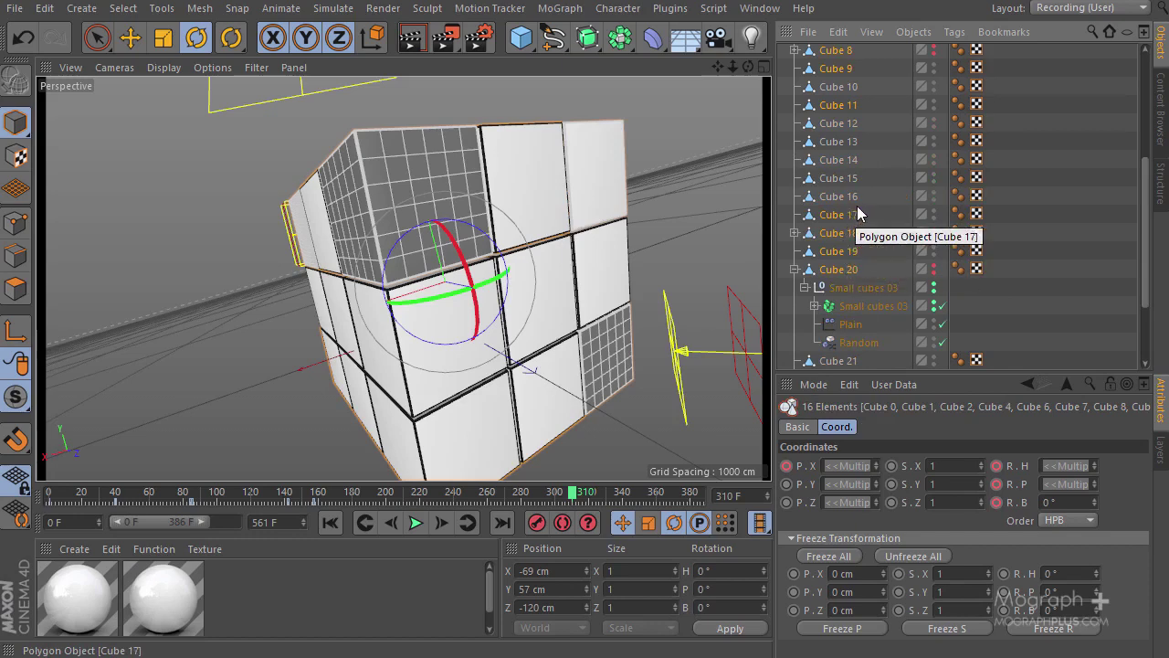
{"action": "scroll", "coordinate": [869, 307], "scroll_direction": "down", "scroll_amount": 5}
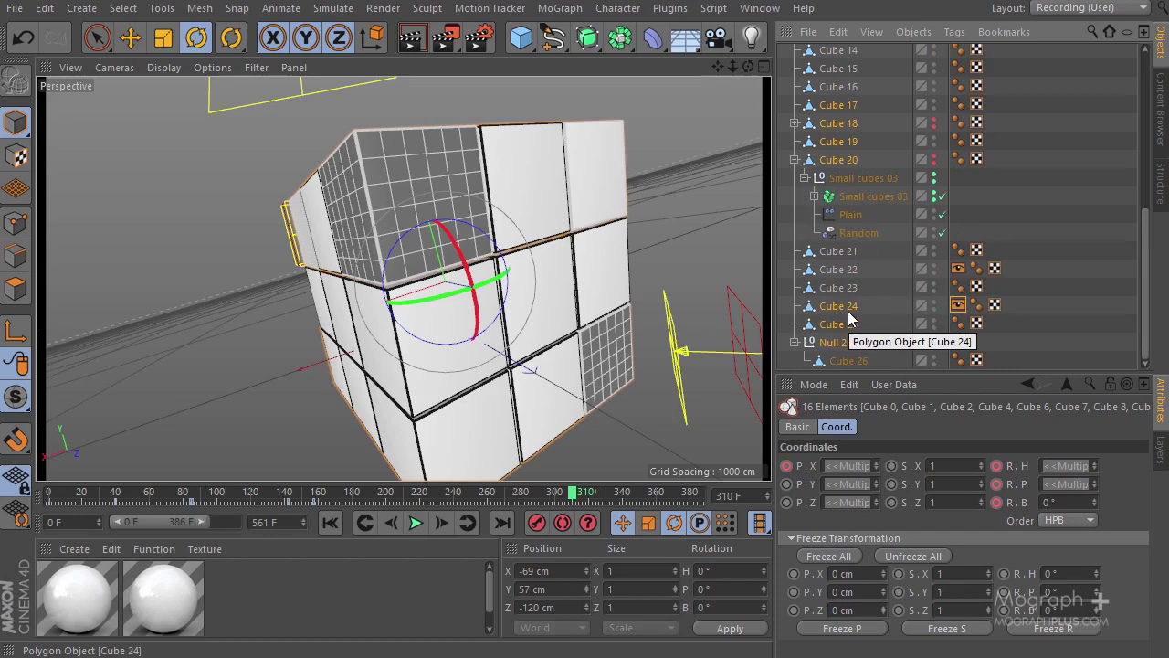
{"action": "scroll", "coordinate": [861, 305], "scroll_direction": "up", "scroll_amount": 3}
{"action": "left_click", "coordinate": [840, 182], "text": "ctrl"}
{"action": "scroll", "coordinate": [863, 205], "scroll_direction": "down", "scroll_amount": 3}
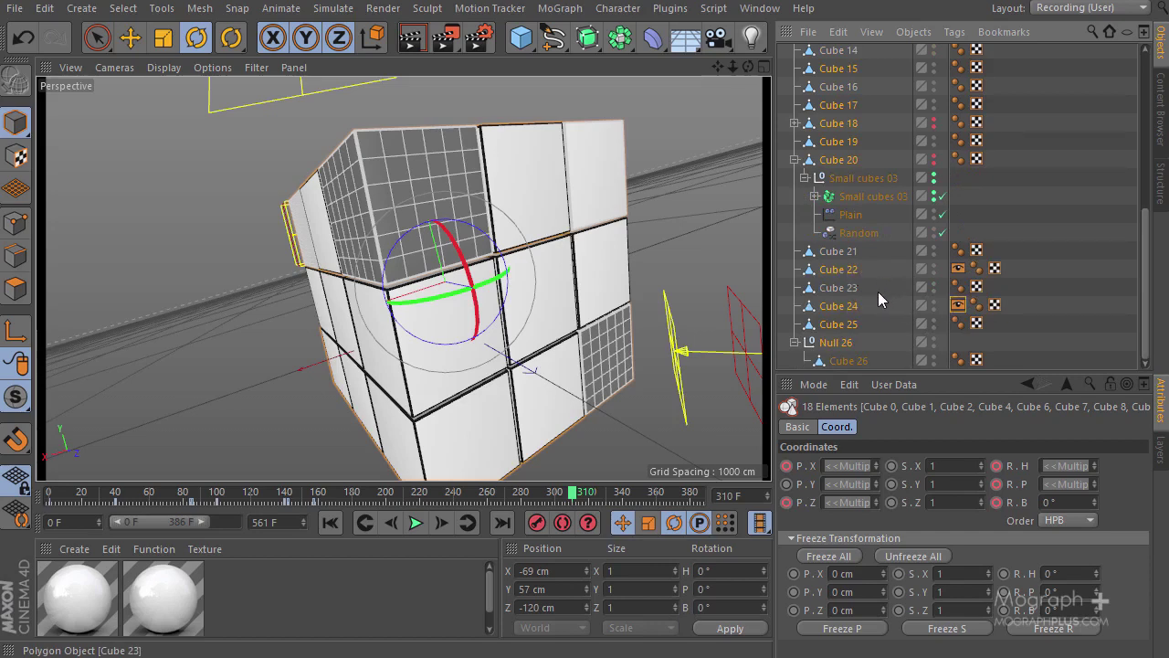
Step: Try moving the selected cubes out of the assembly to test the selection, and undo the move
{"action": "left_click", "coordinate": [130, 38]}
{"action": "left_click_drag", "start_coordinate": [365, 306], "coordinate": [390, 279]}
{"action": "scroll", "coordinate": [234, 303], "scroll_direction": "up", "scroll_amount": 5}
{"action": "scroll", "coordinate": [466, 279], "scroll_direction": "down", "scroll_amount": 5}
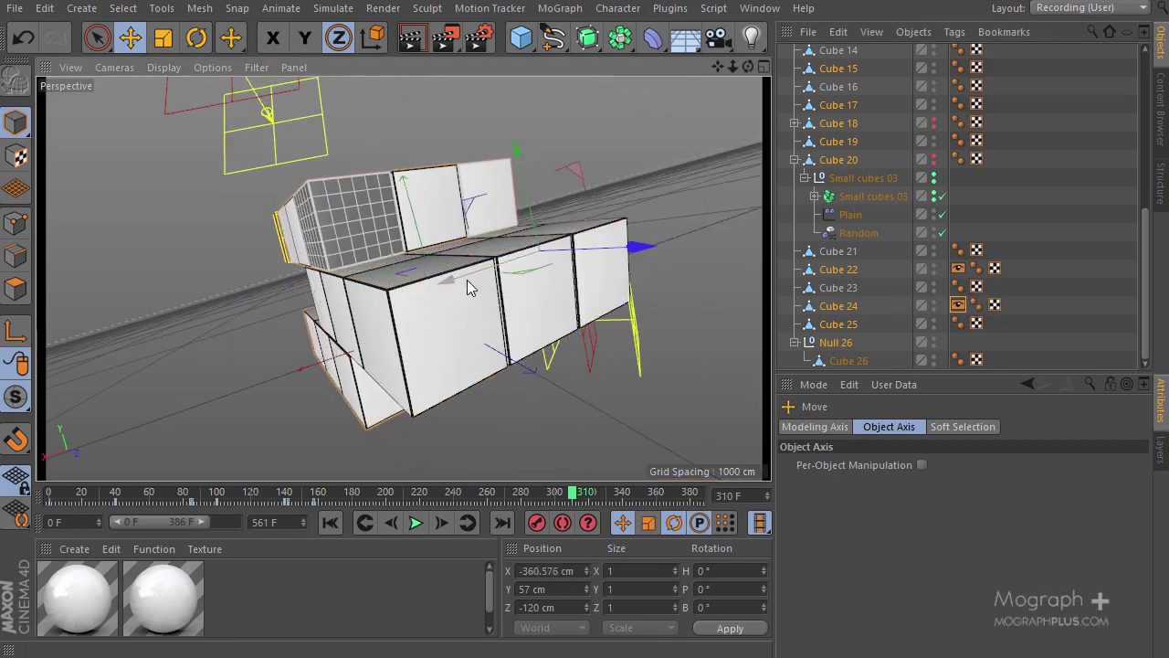
{"action": "key", "text": "ctrl+z"}
{"action": "scroll", "coordinate": [466, 279], "scroll_direction": "up", "scroll_amount": 2}
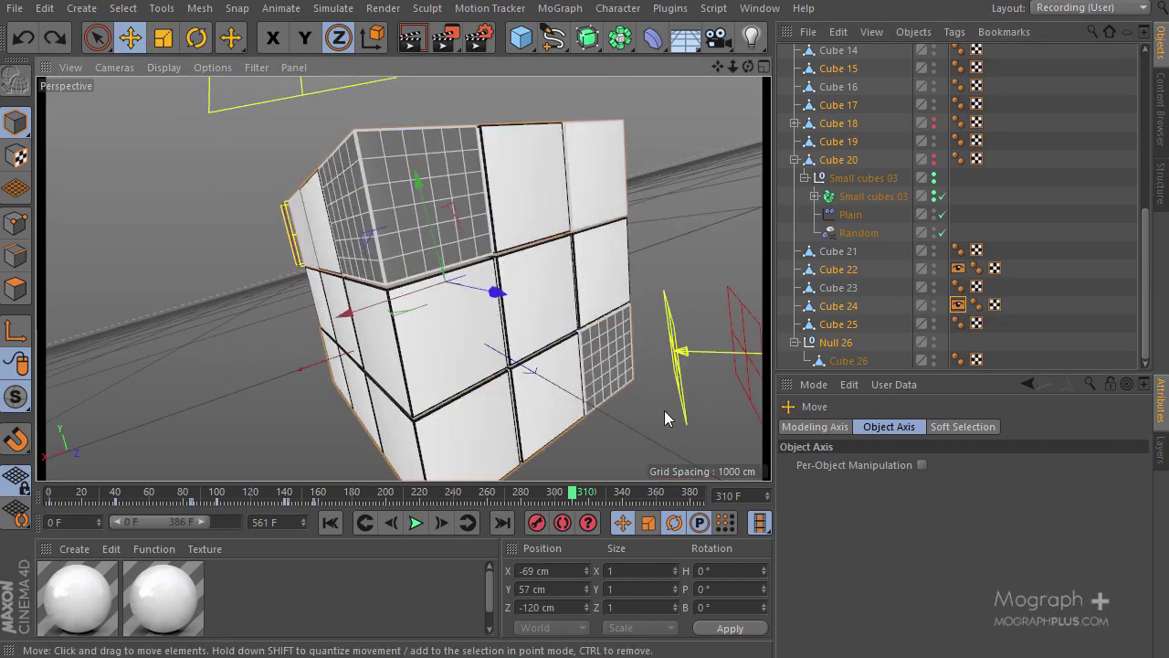
Step: Keyframe the selected cubes at frame 310 and rotate them to a 270° heading at frame 314
{"action": "left_click", "coordinate": [537, 524]}
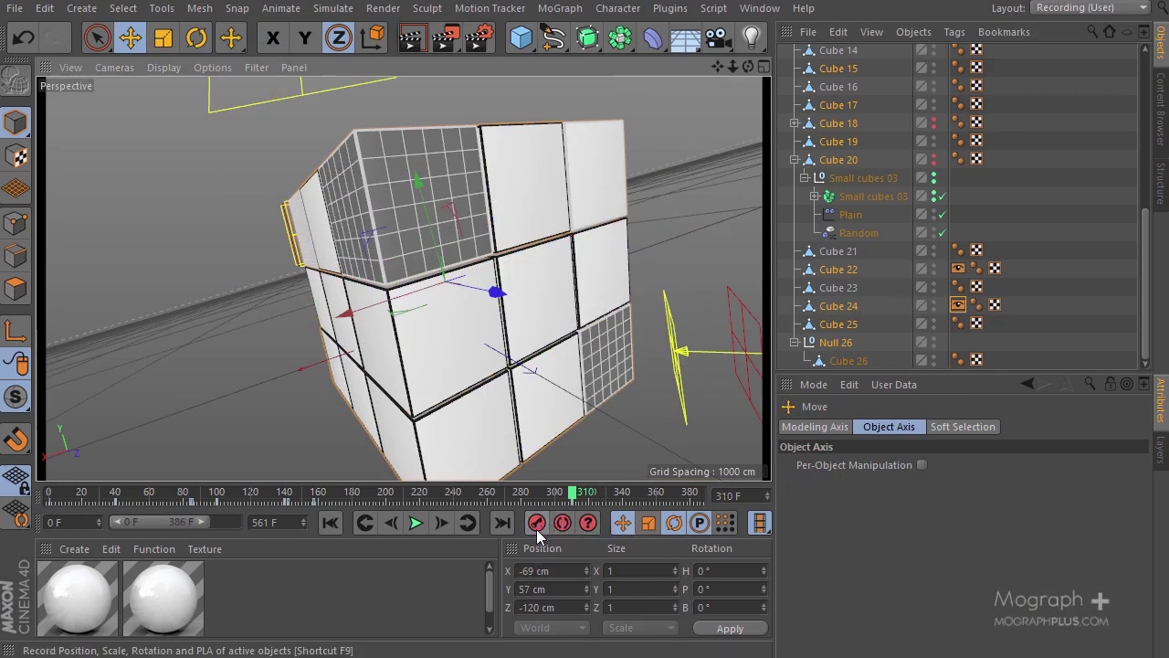
{"action": "left_click", "coordinate": [583, 492]}
{"action": "left_click_drag", "start_coordinate": [584, 493], "coordinate": [597, 494]}
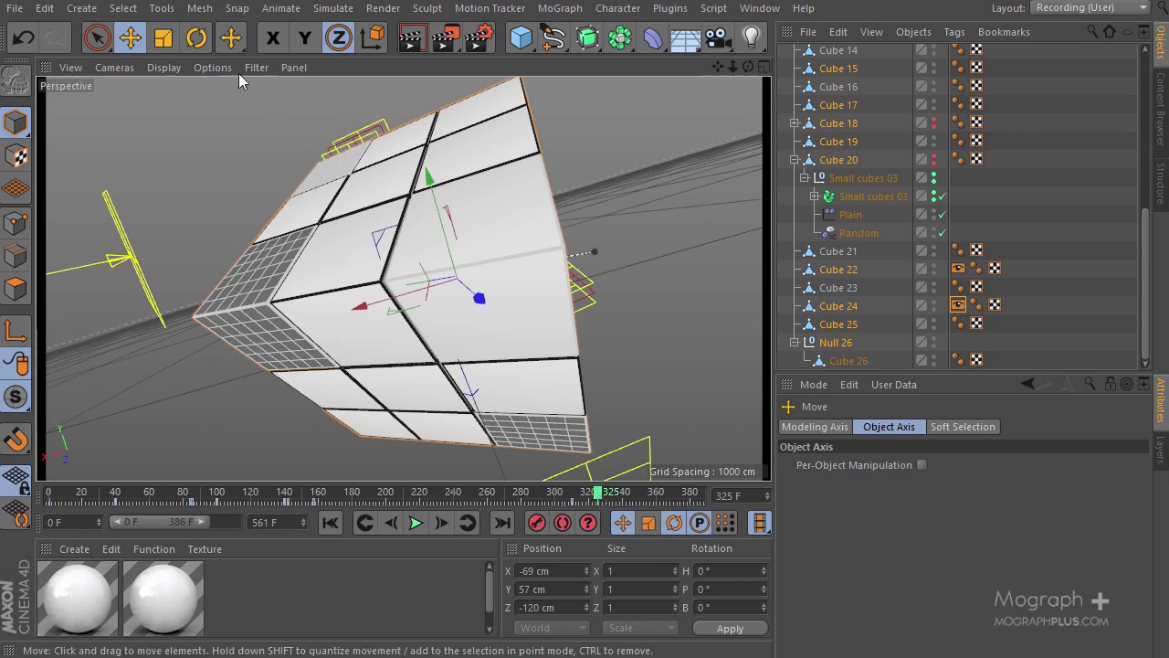
{"action": "left_click", "coordinate": [590, 495]}
{"action": "left_click_drag", "start_coordinate": [590, 495], "coordinate": [579, 502]}
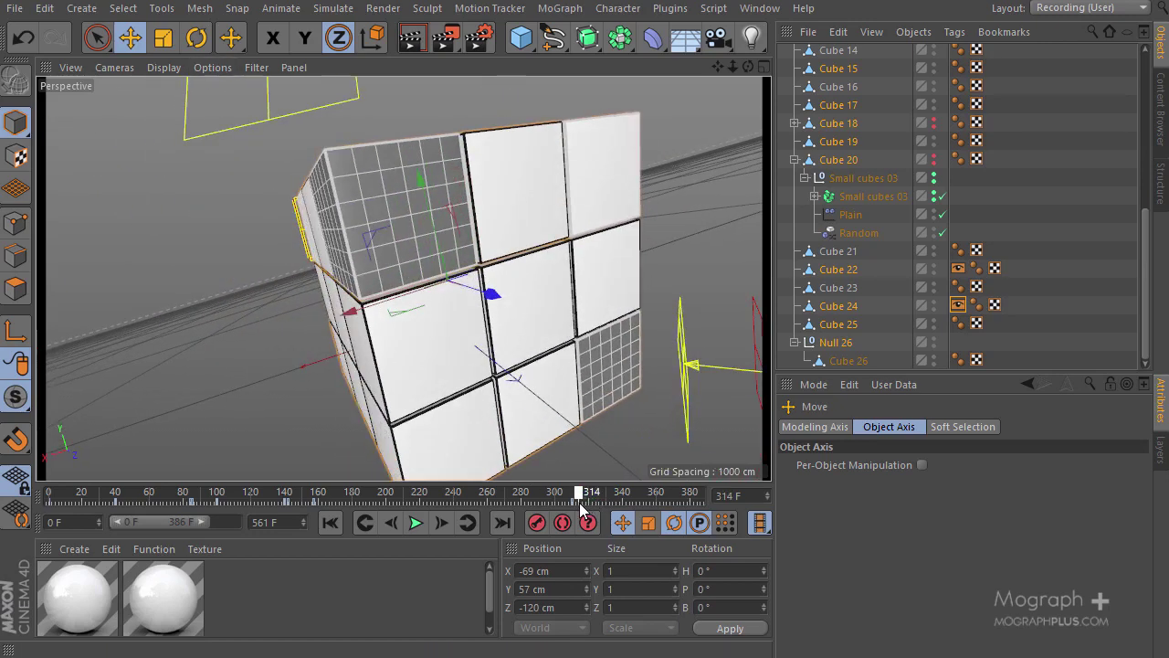
{"action": "left_click", "coordinate": [196, 37]}
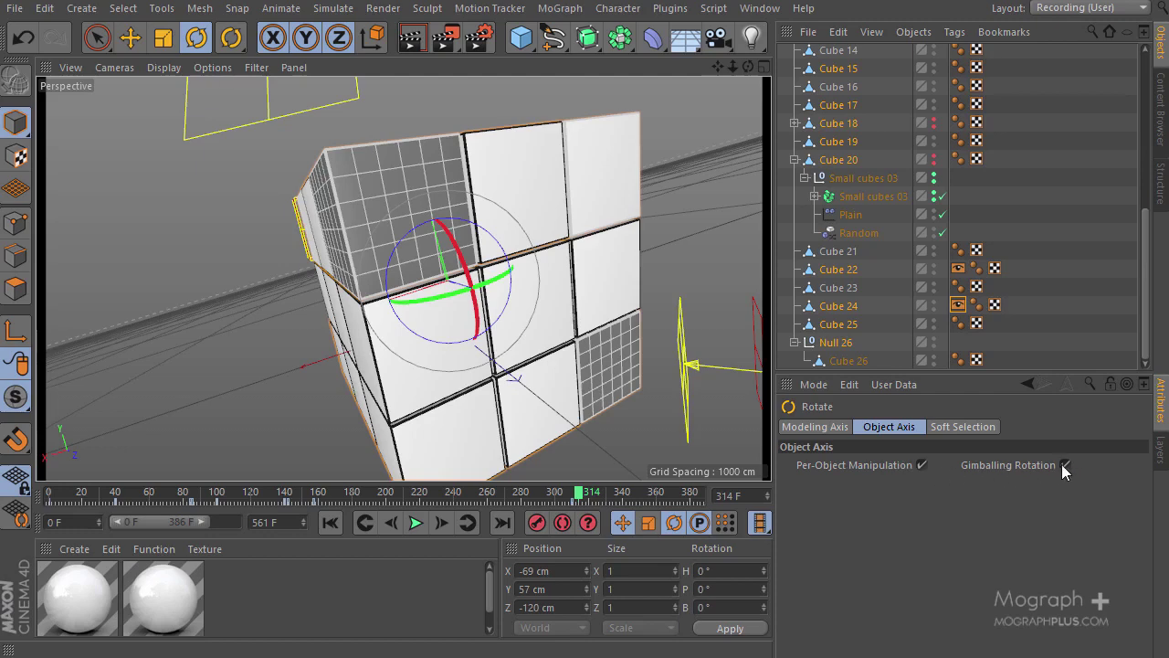
{"action": "left_click_drag", "start_coordinate": [491, 283], "coordinate": [280, 308]}
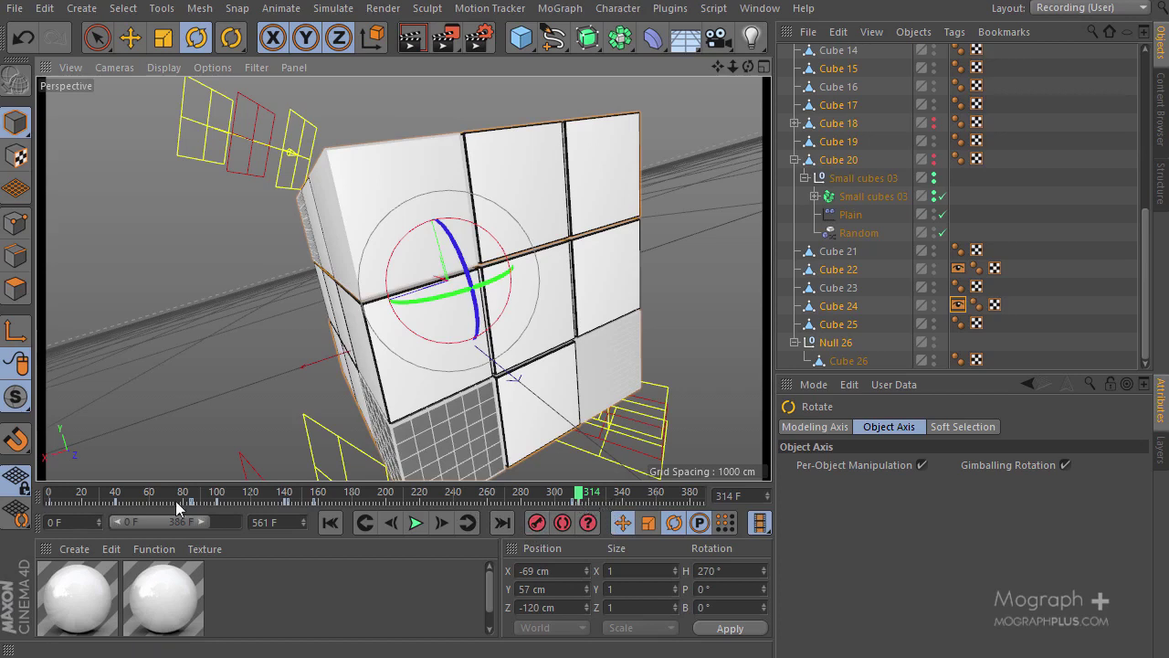
Step: Shift the selected cubes' rotated keyframes from frame 314 to frame 325 on the timeline
{"action": "left_click_drag", "start_coordinate": [114, 520], "coordinate": [169, 523]}
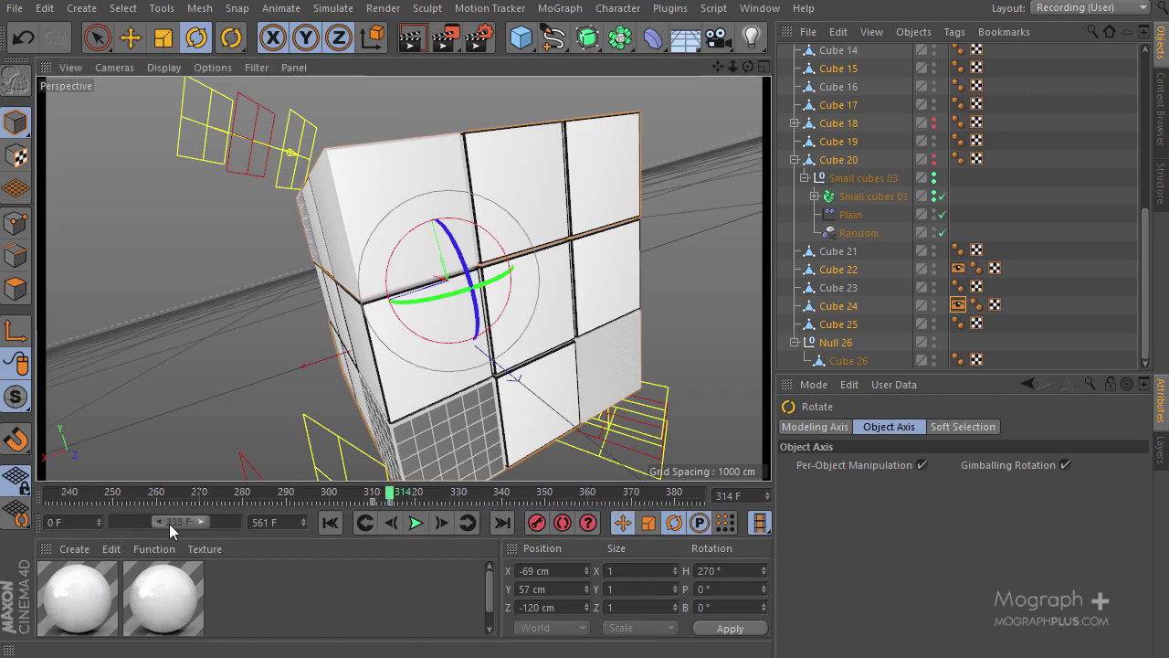
{"action": "left_click", "coordinate": [399, 500]}
{"action": "left_click_drag", "start_coordinate": [399, 500], "coordinate": [448, 507]}
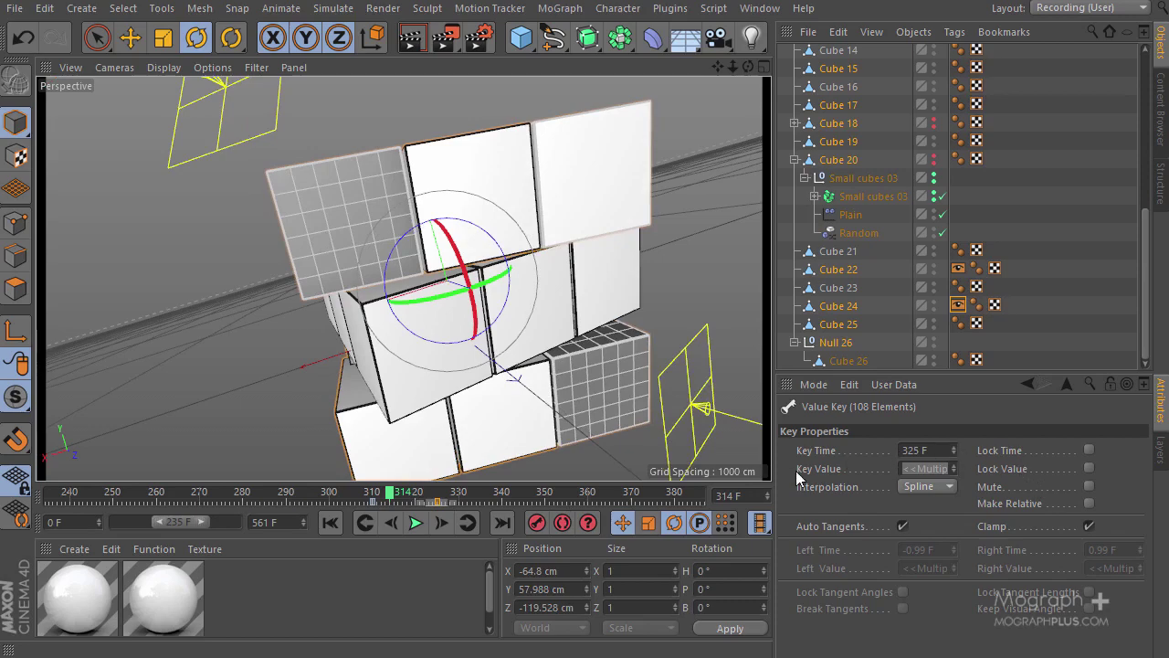
Step: Play the animation twice between about frames 296 and 348 to examine the selected cubes' rotation
{"action": "left_click_drag", "start_coordinate": [385, 494], "coordinate": [311, 501]}
{"action": "left_click", "coordinate": [421, 523]}
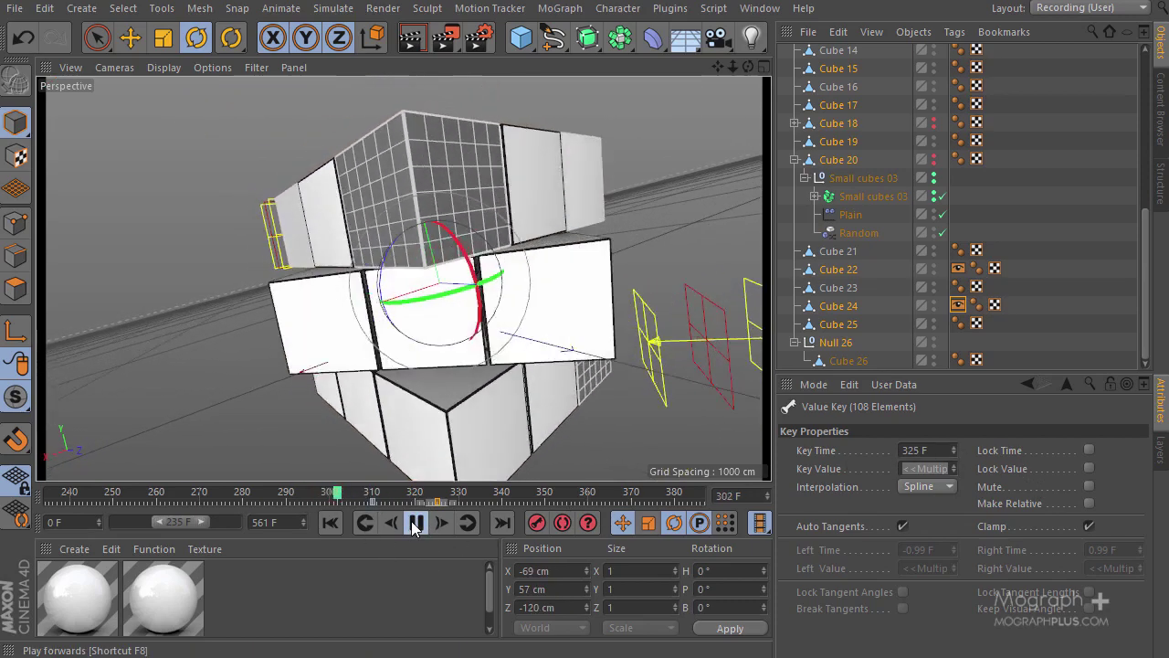
{"action": "left_click", "coordinate": [415, 522]}
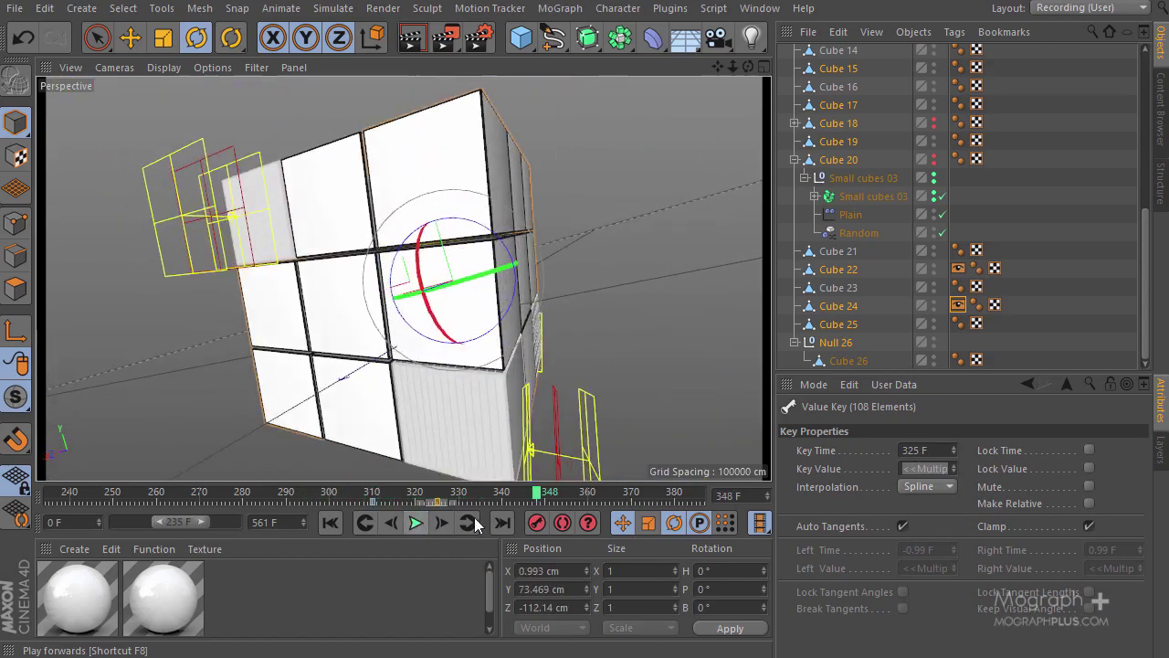
{"action": "left_click_drag", "start_coordinate": [461, 501], "coordinate": [365, 502]}
{"action": "left_click", "coordinate": [415, 522]}
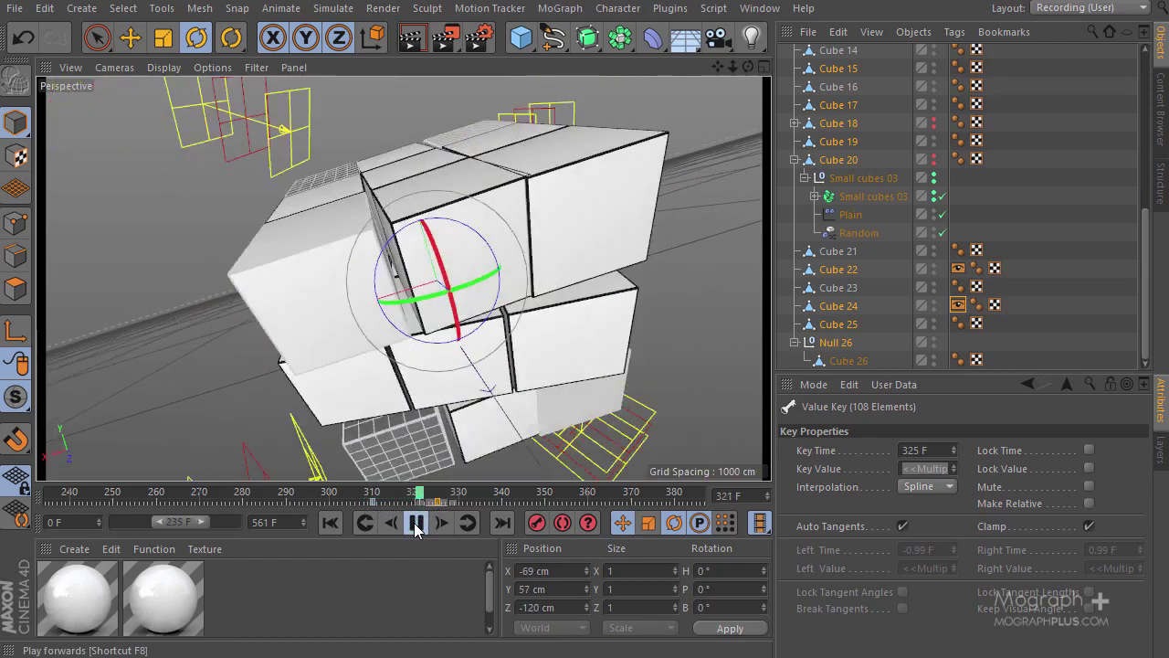
Step: Replay the animation from about frame 312 and scrub back to frame 300 to examine the selected cubes' rotation speed
{"action": "left_click", "coordinate": [415, 523]}
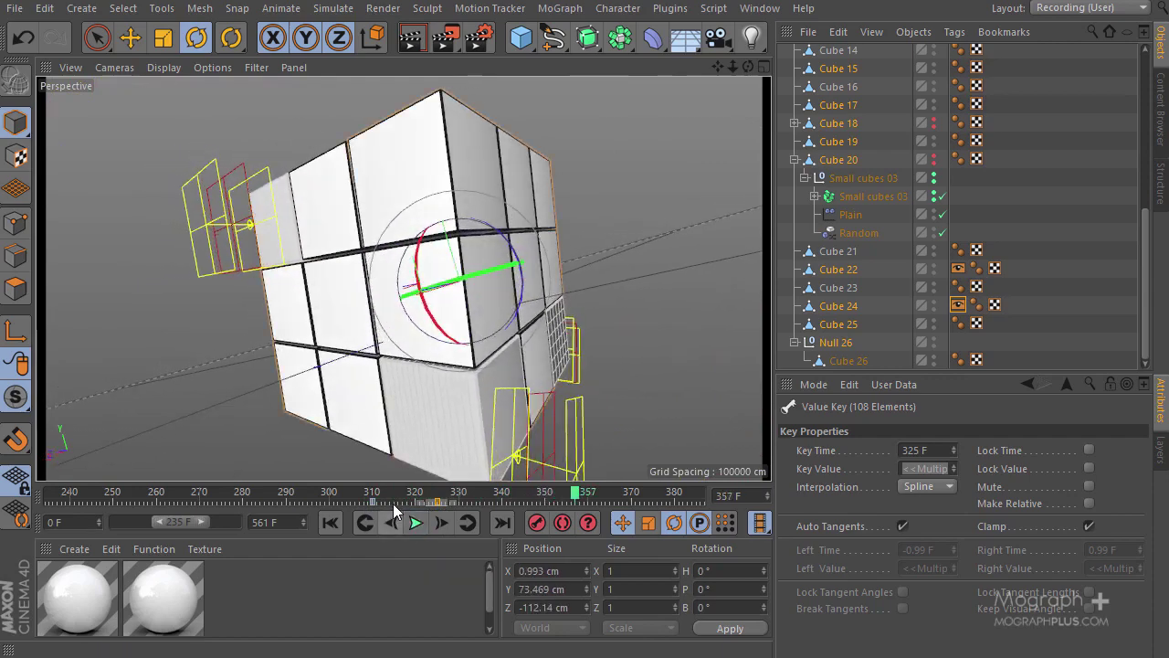
{"action": "mouse_move", "coordinate": [377, 497]}
{"action": "left_mouse_down"}
{"action": "mouse_move", "coordinate": [390, 491]}
{"action": "mouse_move", "coordinate": [368, 491]}
{"action": "mouse_move", "coordinate": [426, 498]}
{"action": "mouse_move", "coordinate": [381, 498]}
{"action": "left_mouse_up"}
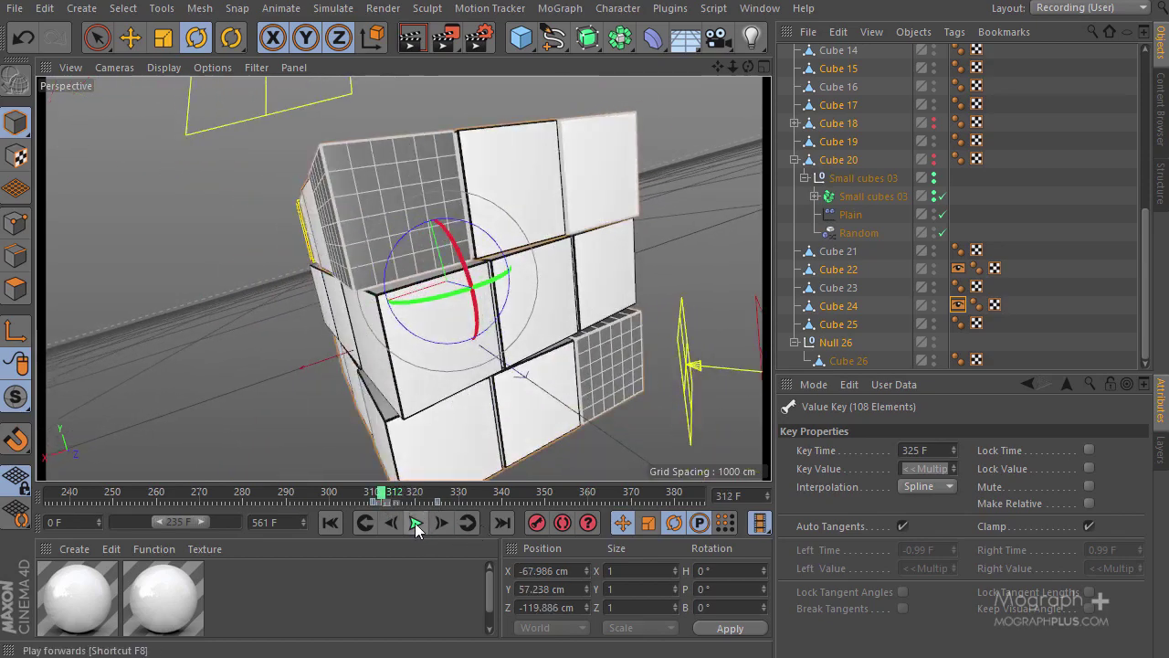
{"action": "left_click", "coordinate": [415, 522]}
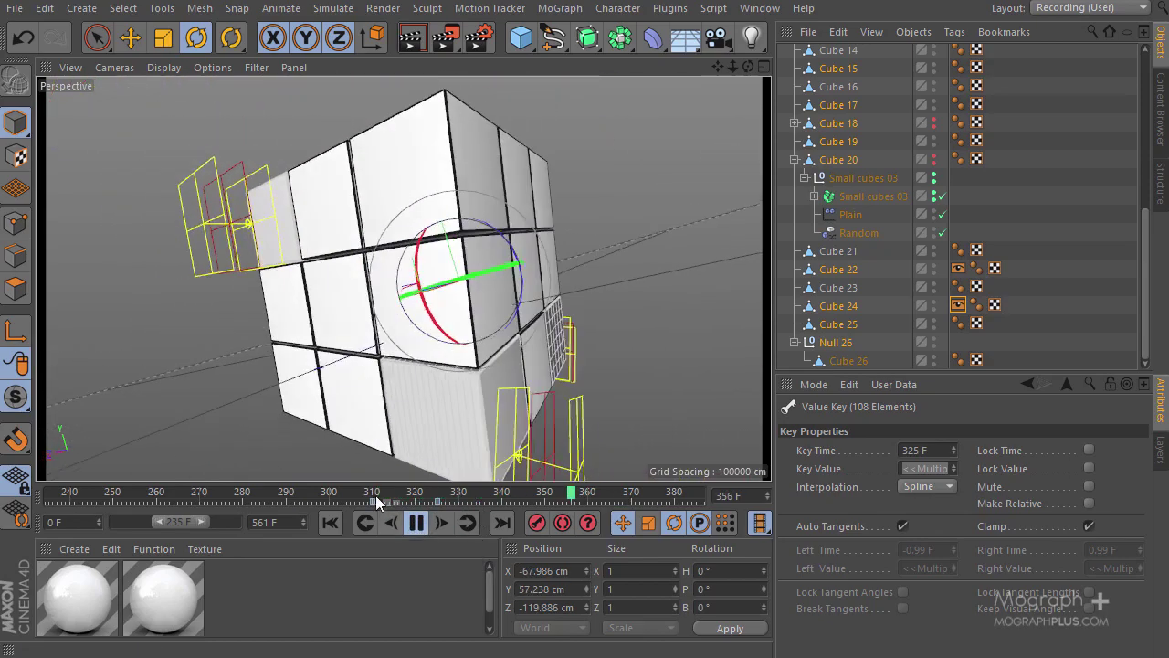
{"action": "key", "text": "F8"}
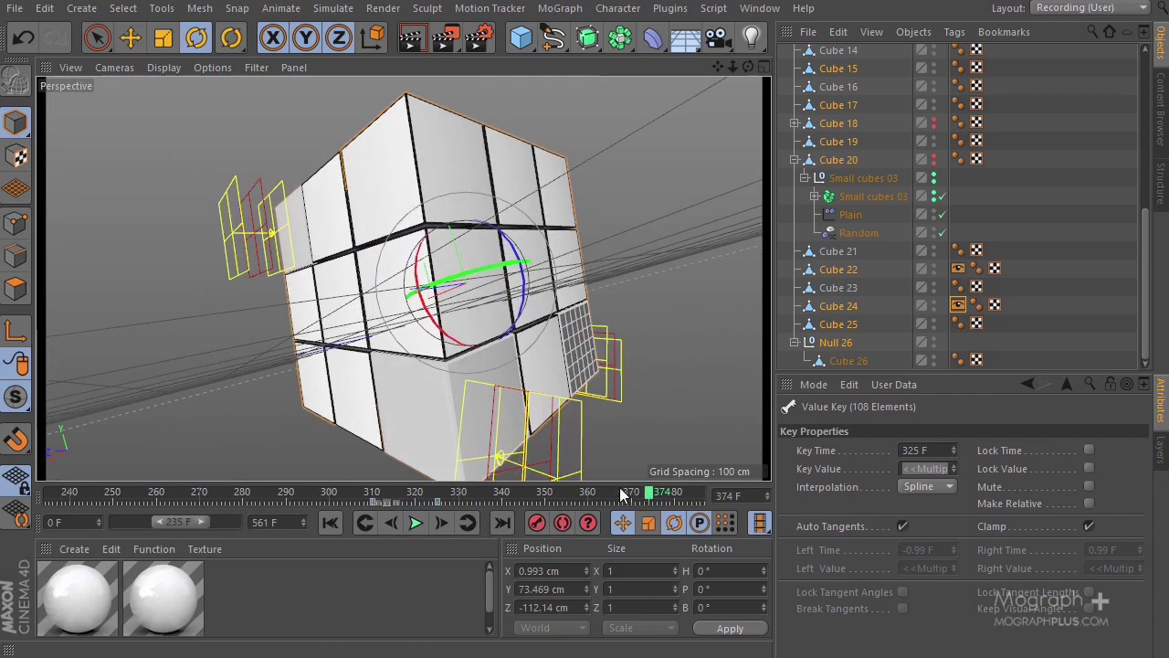
{"action": "left_click_drag", "start_coordinate": [624, 496], "coordinate": [331, 493]}
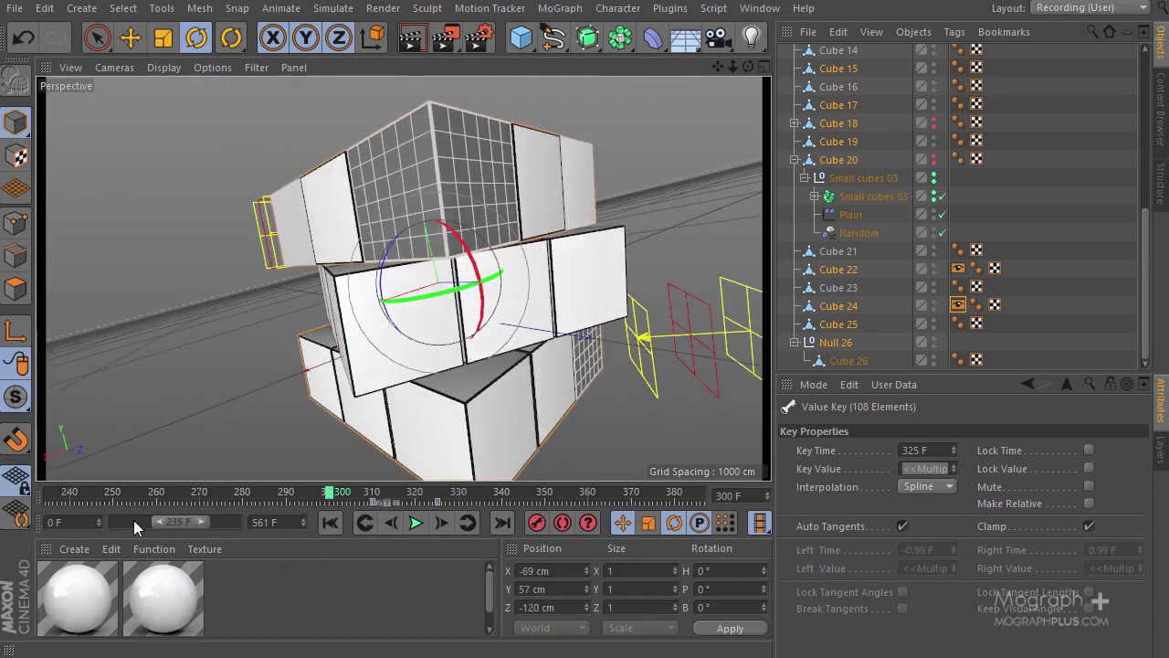
Step: Expand the timeline preview range to frames 0–561 and play the whole animation from frame 0 to about frame 354
{"action": "left_click_drag", "start_coordinate": [148, 520], "coordinate": [87, 520]}
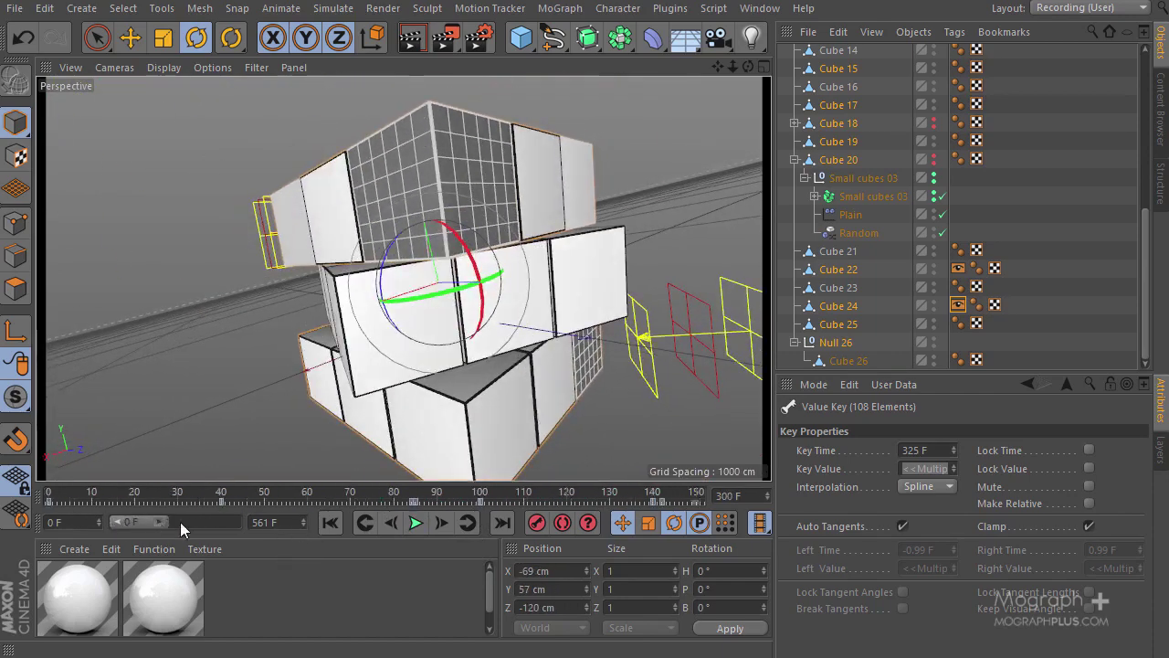
{"action": "left_click_drag", "start_coordinate": [164, 521], "coordinate": [240, 521]}
{"action": "left_click_drag", "start_coordinate": [117, 493], "coordinate": [2, 501]}
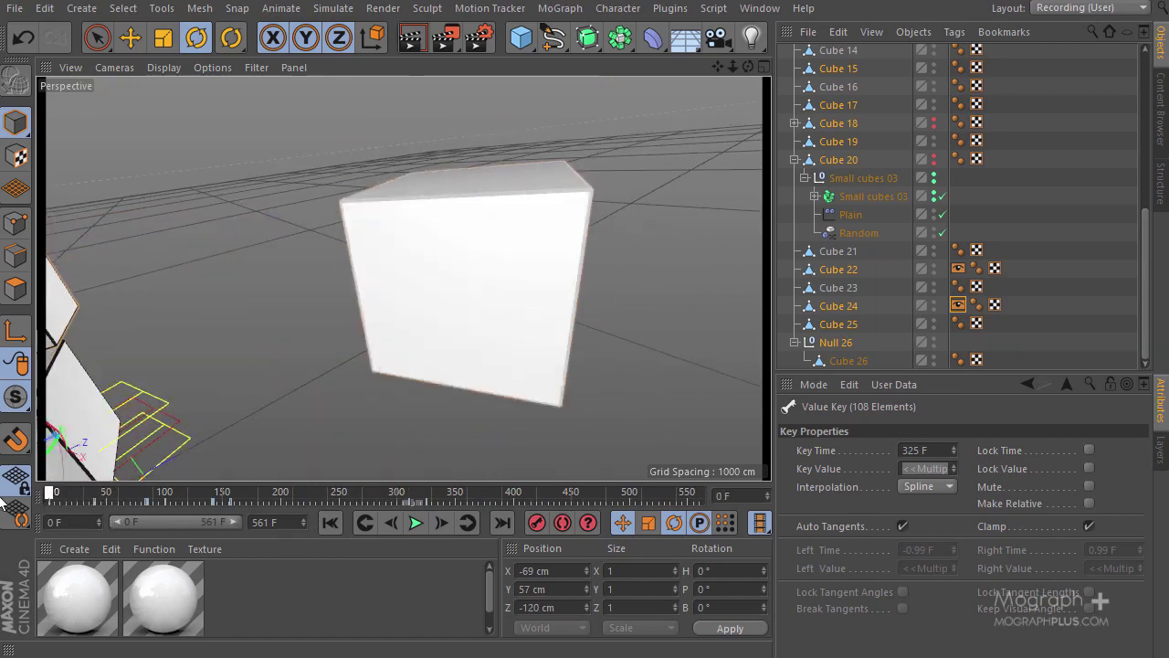
{"action": "left_click", "coordinate": [415, 522]}
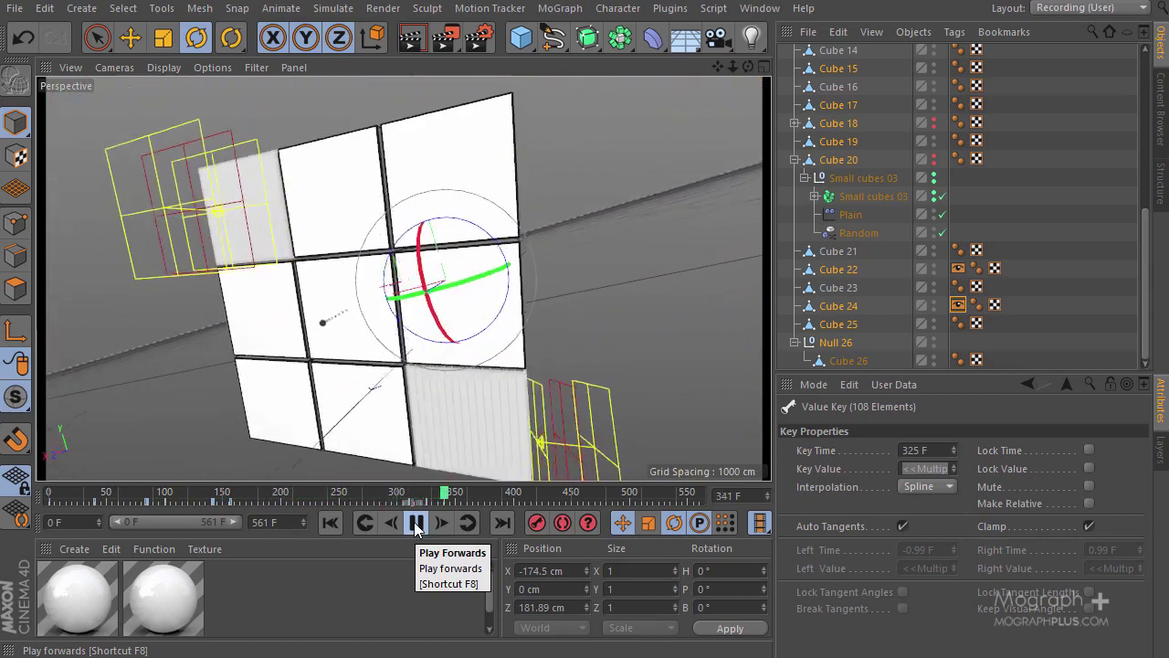
{"action": "left_click", "coordinate": [416, 522]}
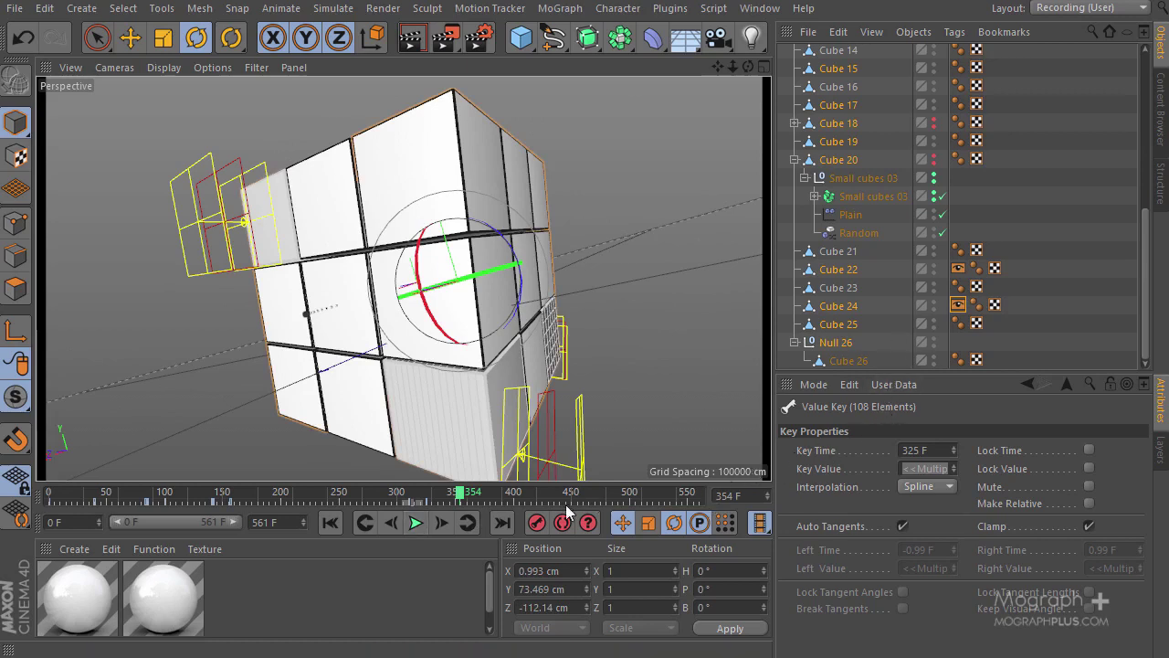
Step: Shift the selected cubes' end rotation keyframes to frame 337 on the timeline to slow the turn
{"action": "left_click_drag", "start_coordinate": [115, 526], "coordinate": [151, 532]}
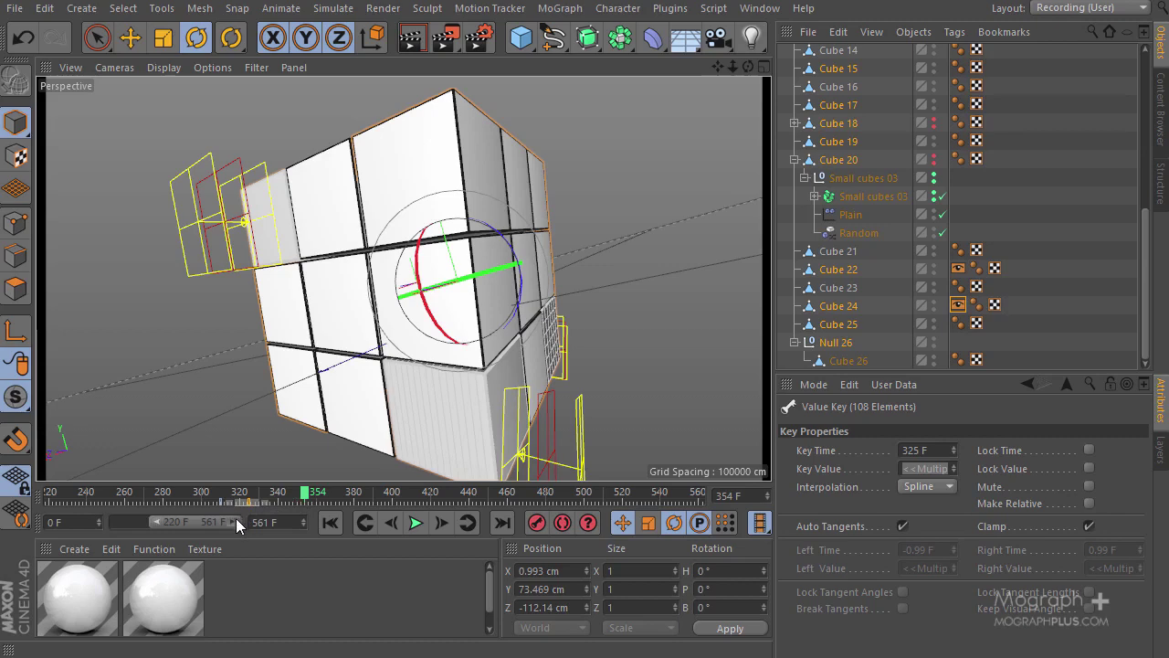
{"action": "left_click_drag", "start_coordinate": [235, 518], "coordinate": [209, 521]}
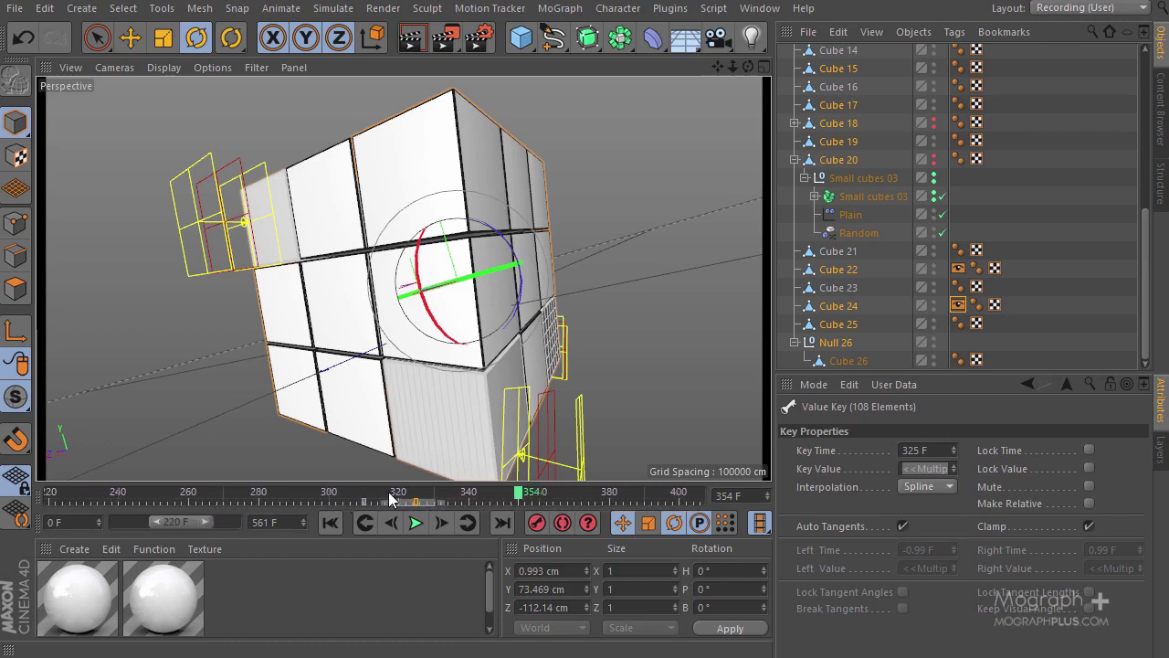
{"action": "left_click_drag", "start_coordinate": [433, 504], "coordinate": [308, 505]}
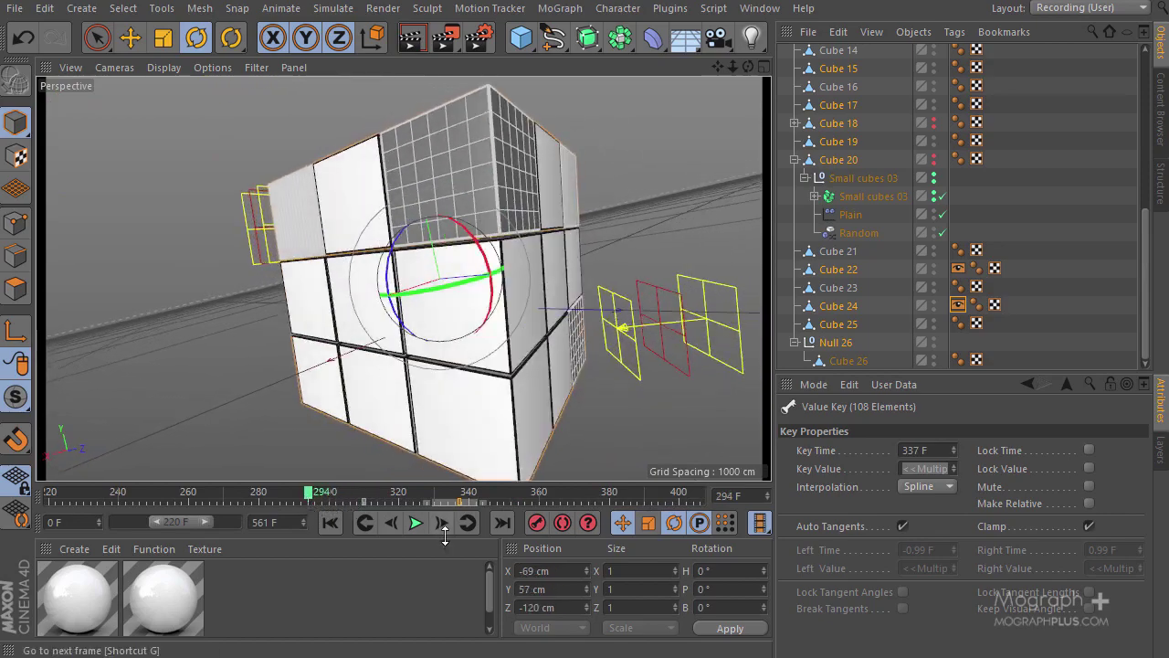
Step: Play and scrub the animation between about frames 294 and 357 to examine the retimed rotation of the selected cubes
{"action": "left_click", "coordinate": [416, 523]}
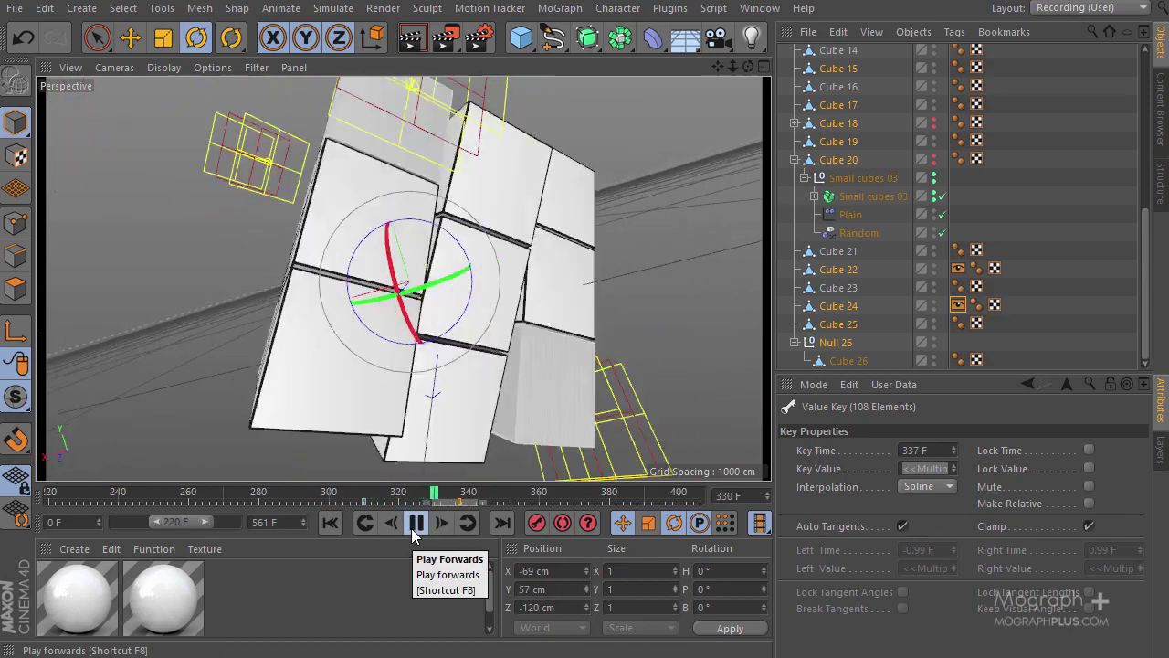
{"action": "left_click", "coordinate": [415, 523]}
{"action": "left_click_drag", "start_coordinate": [402, 501], "coordinate": [382, 532]}
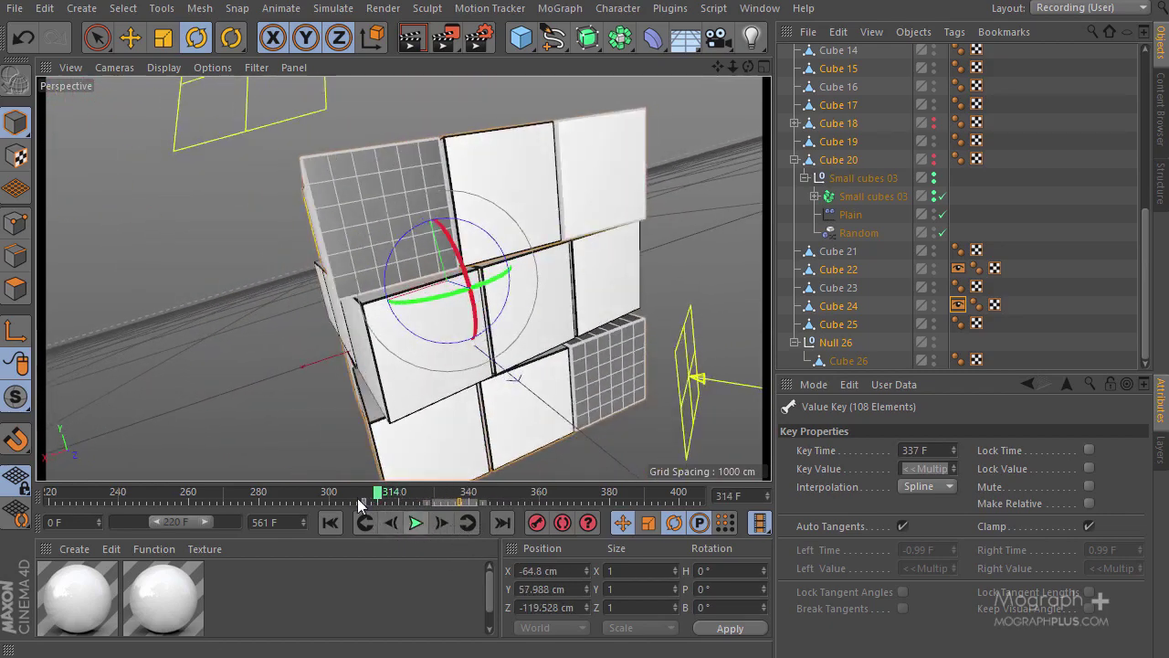
{"action": "left_click", "coordinate": [416, 522]}
{"action": "left_click", "coordinate": [416, 522]}
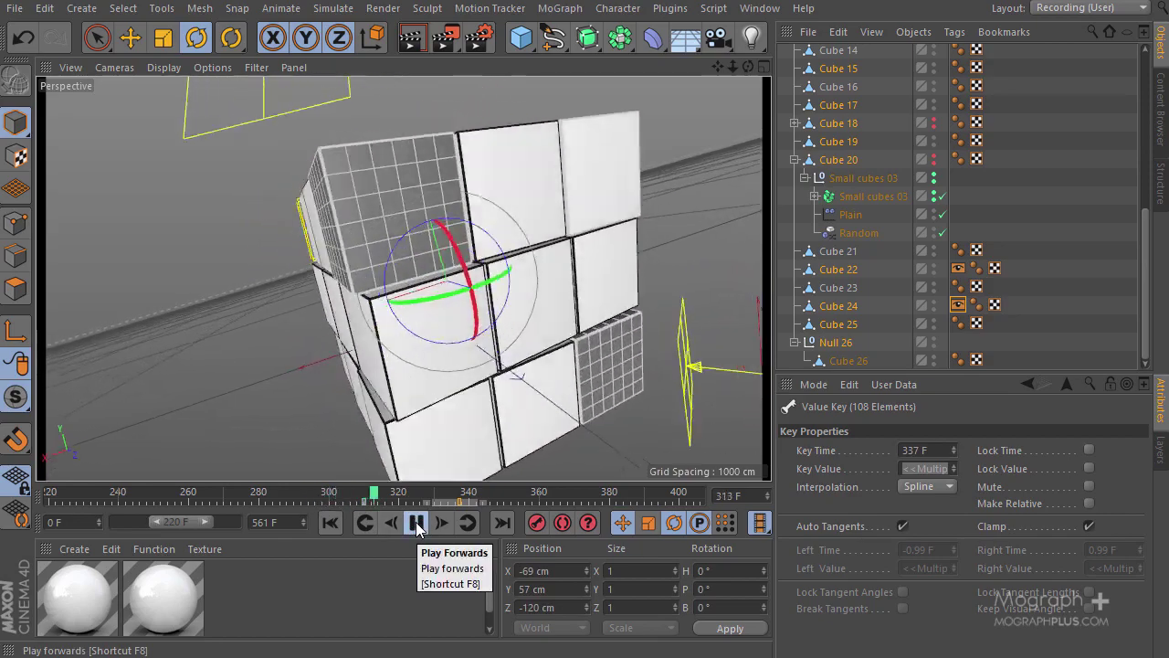
{"action": "left_click", "coordinate": [416, 522]}
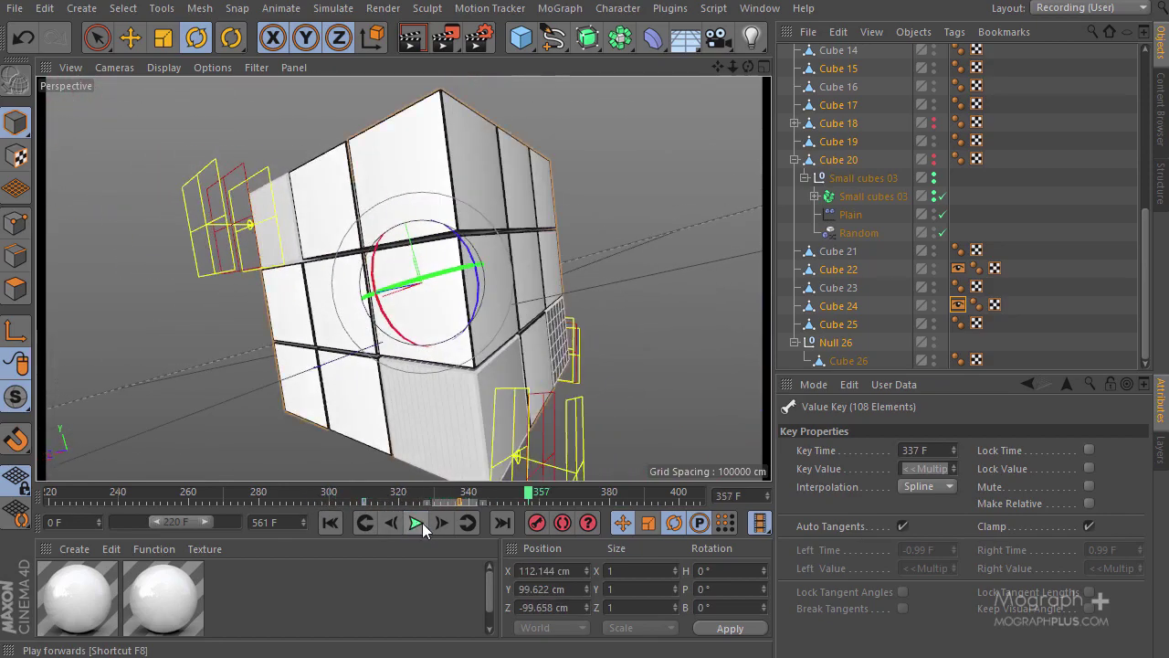
{"action": "left_click_drag", "start_coordinate": [469, 494], "coordinate": [511, 504]}
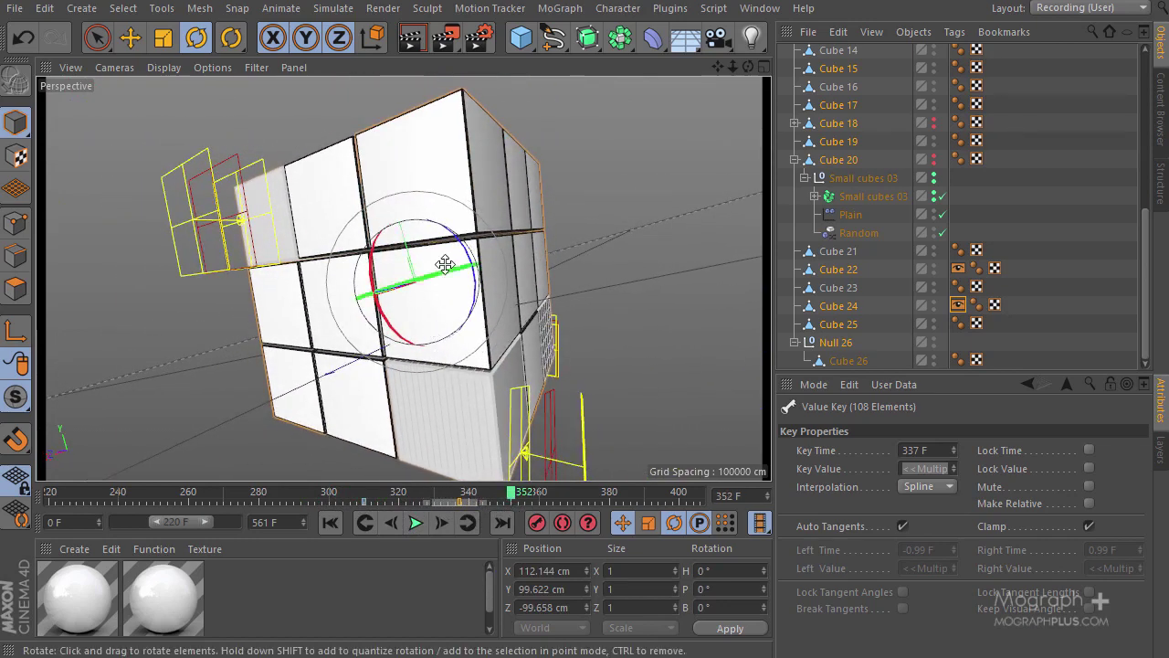